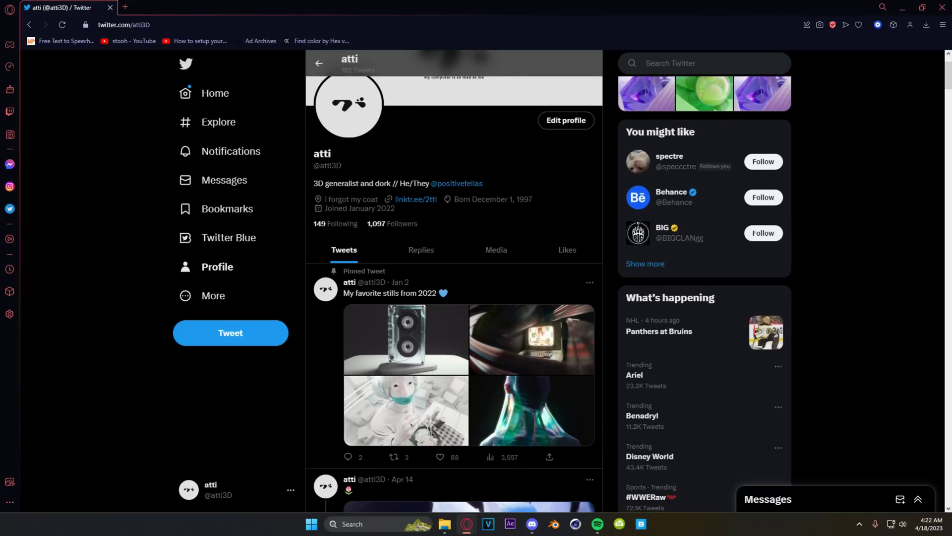
Browse the artist's recent 3D artwork posts on the Twitter and Instagram profiles.
scroll(454, 277, "down", 1)
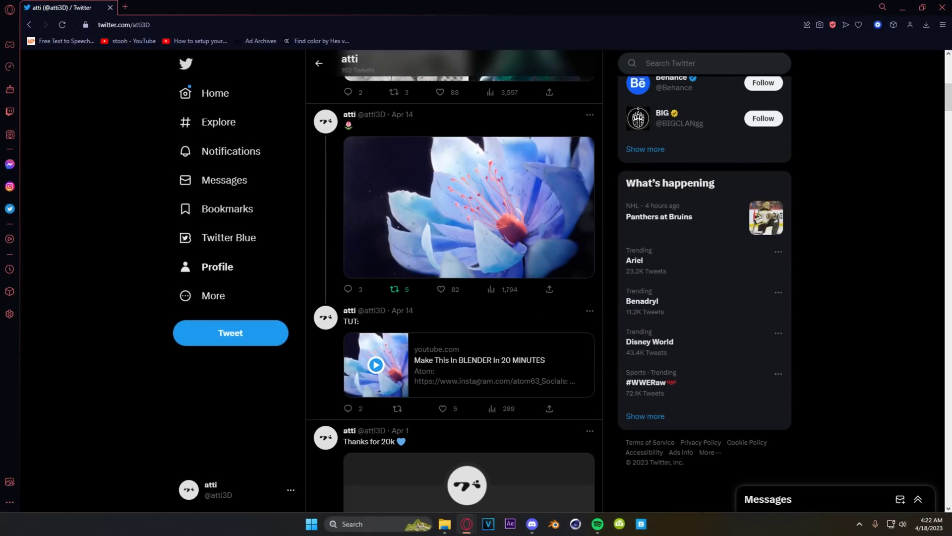
scroll(399, 172, "down", 1)
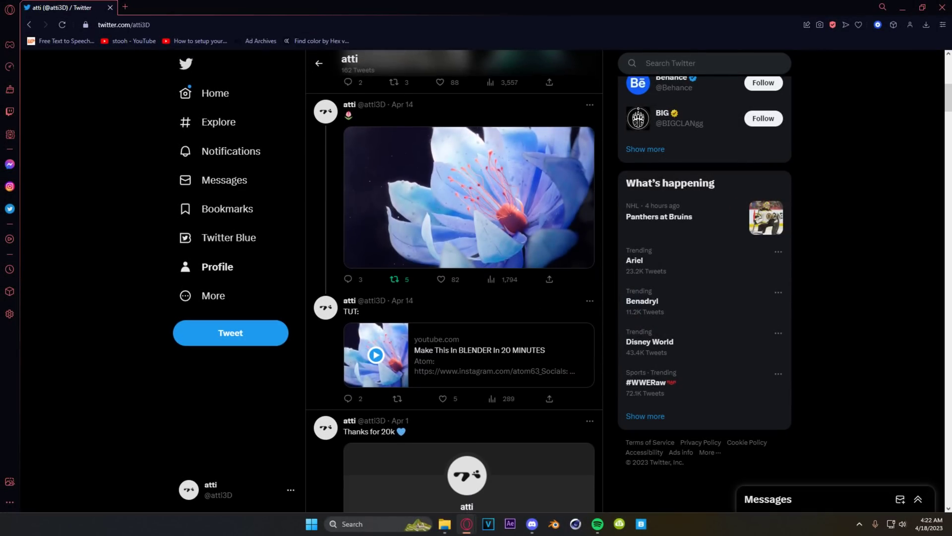
scroll(454, 278, "down", 1)
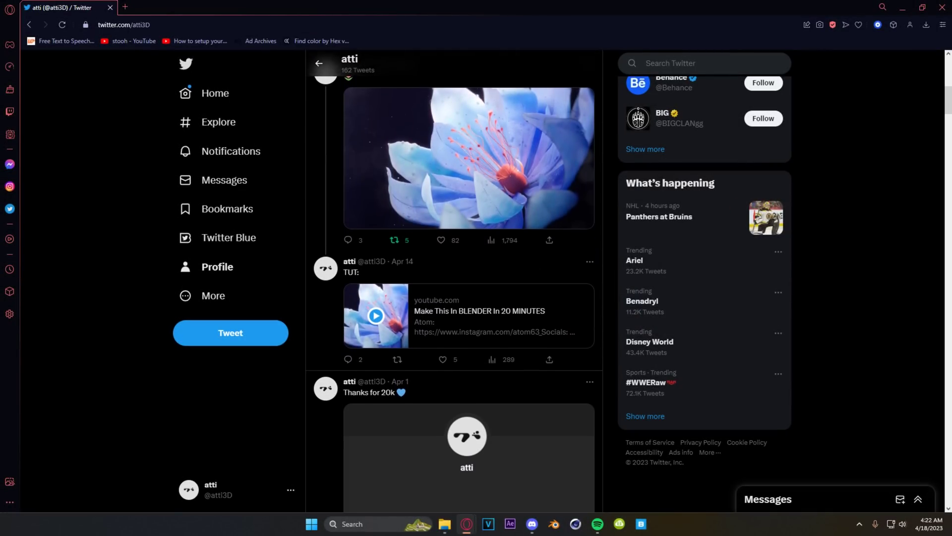
scroll(543, 298, "down", 1)
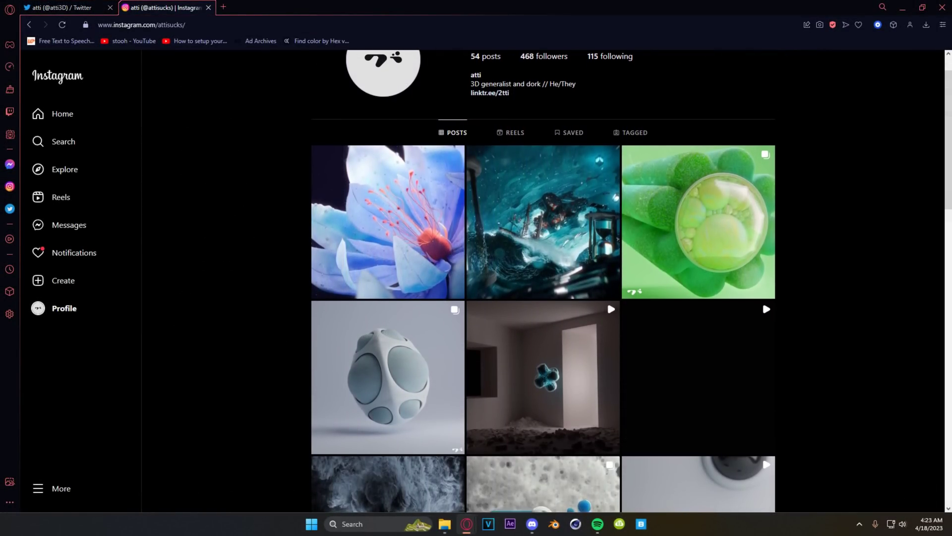
scroll(543, 298, "down", 1)
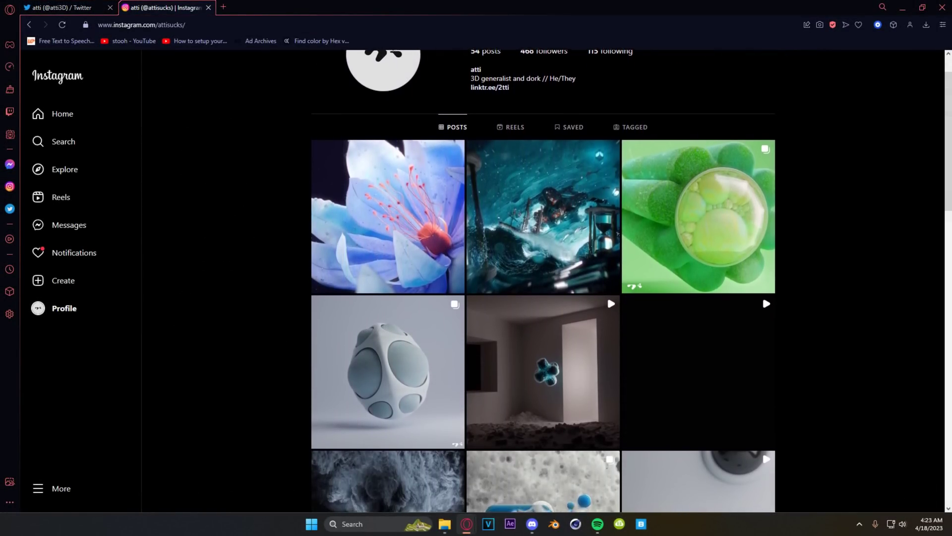
scroll(543, 297, "down", 1)
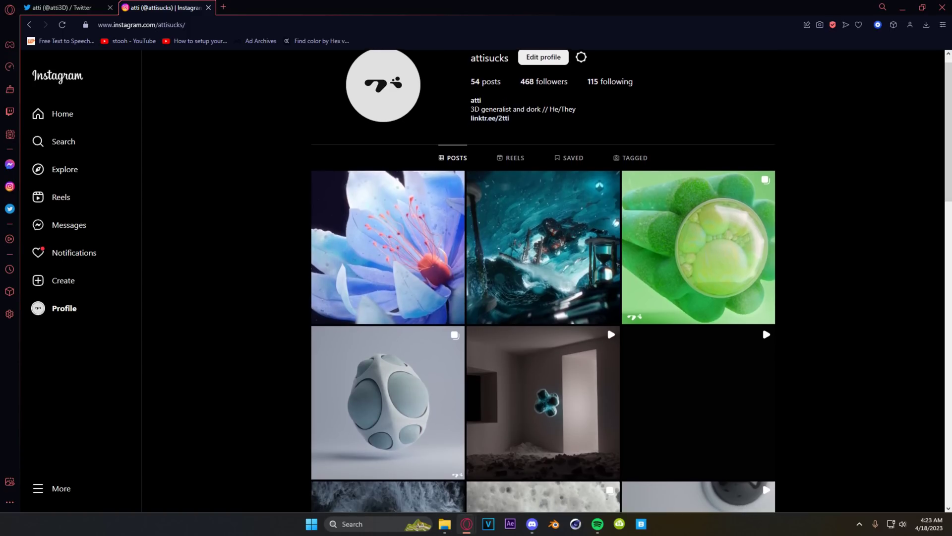
scroll(607, 319, "down", 1)
scroll(543, 297, "down", 1)
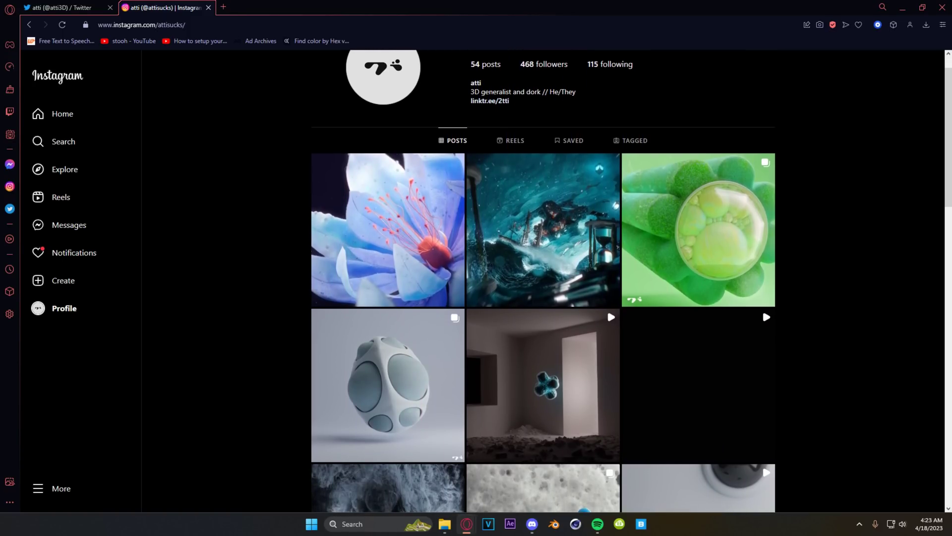
scroll(543, 298, "down", 1)
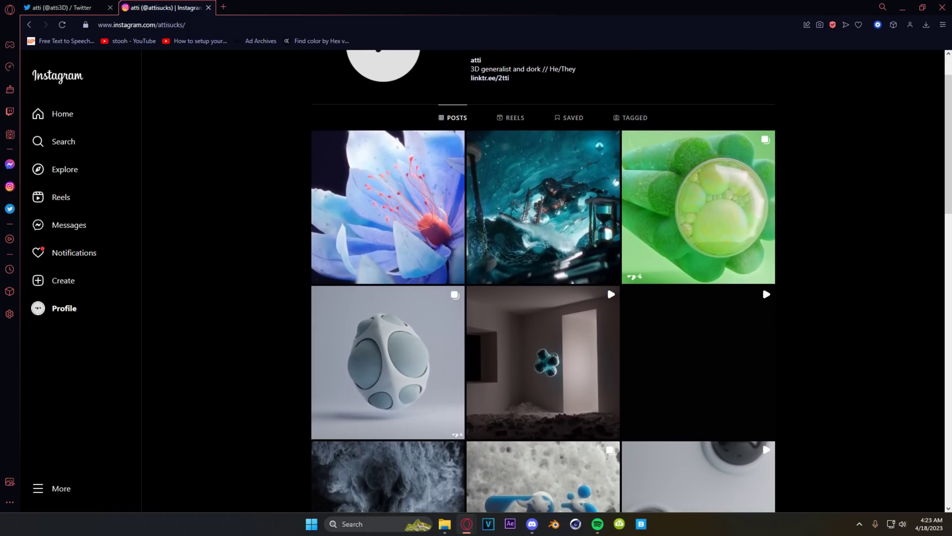
scroll(543, 297, "down", 1)
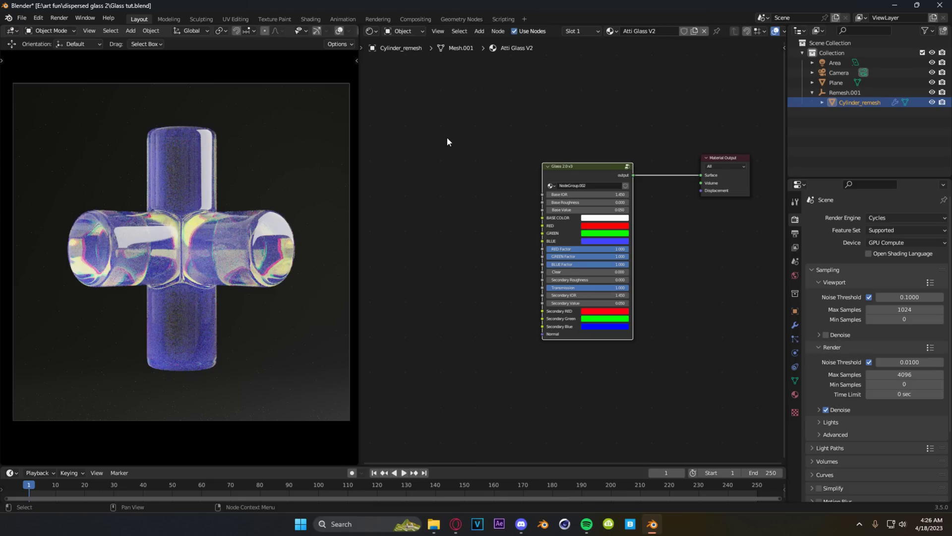
In Blender, try a different Base IOR on the Glass 2.0 v3 node and set it back to 1.45.
key("KP_Decimal")
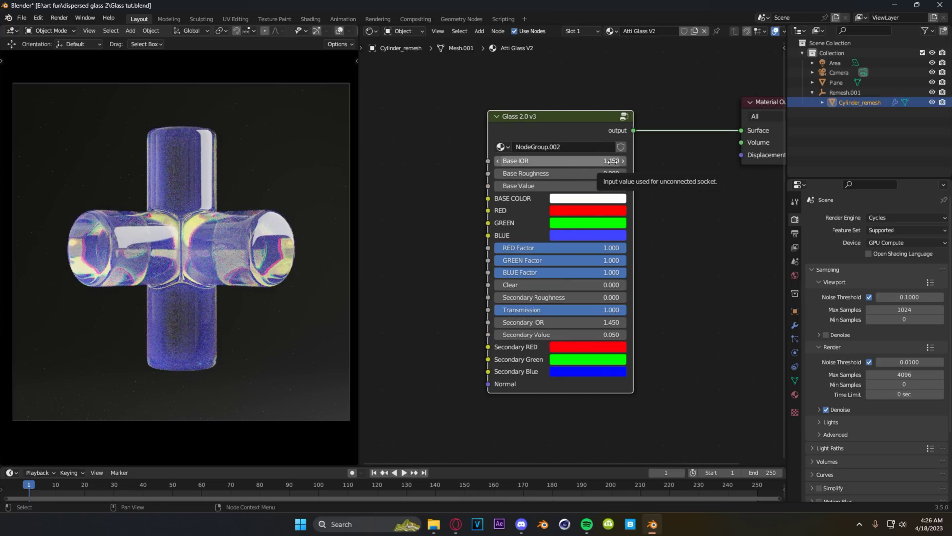
left_click_drag(609, 161, 543, 161)
left_click_drag(611, 162, 611, 162)
left_click(616, 163)
type("1.45")
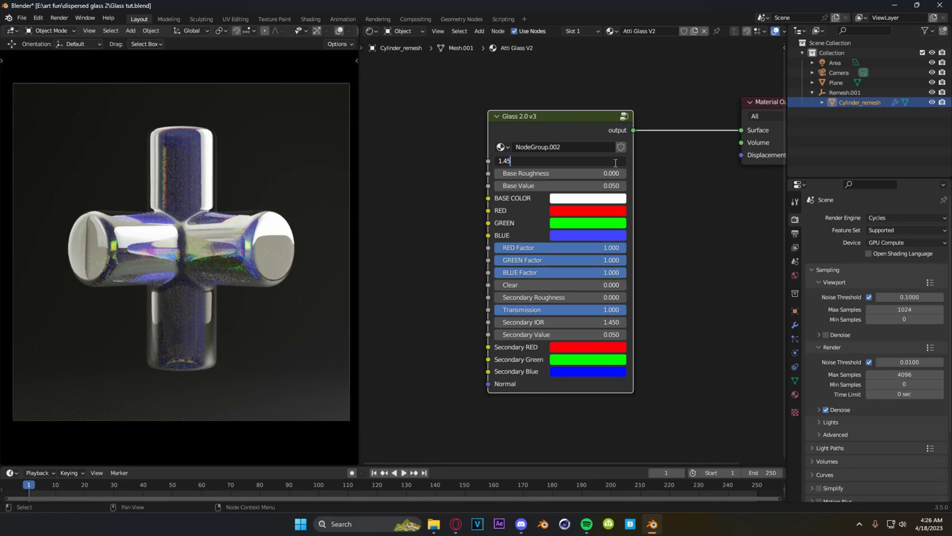
key("Return")
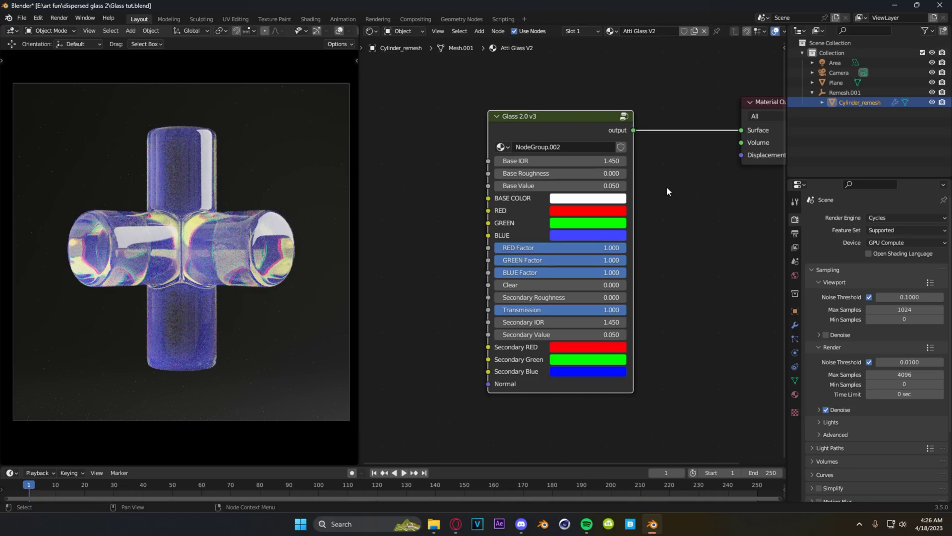
Test the glass node's Base Roughness at 0.511 and vary its Base Value, returning them to 0 and 0.050.
middle_click_drag(685, 192, 617, 219)
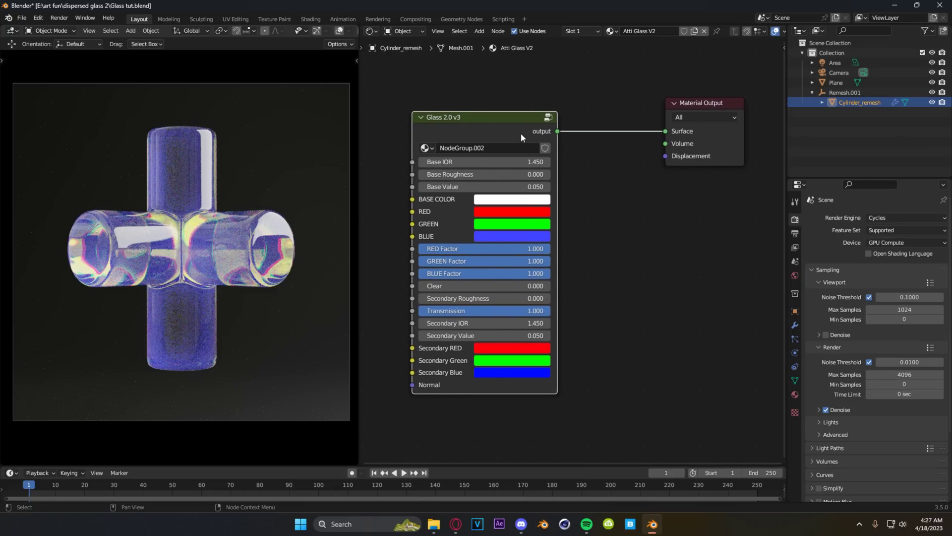
mouse_move(476, 174)
left_mouse_down()
mouse_move(566, 174)
mouse_move(484, 174)
left_mouse_up()
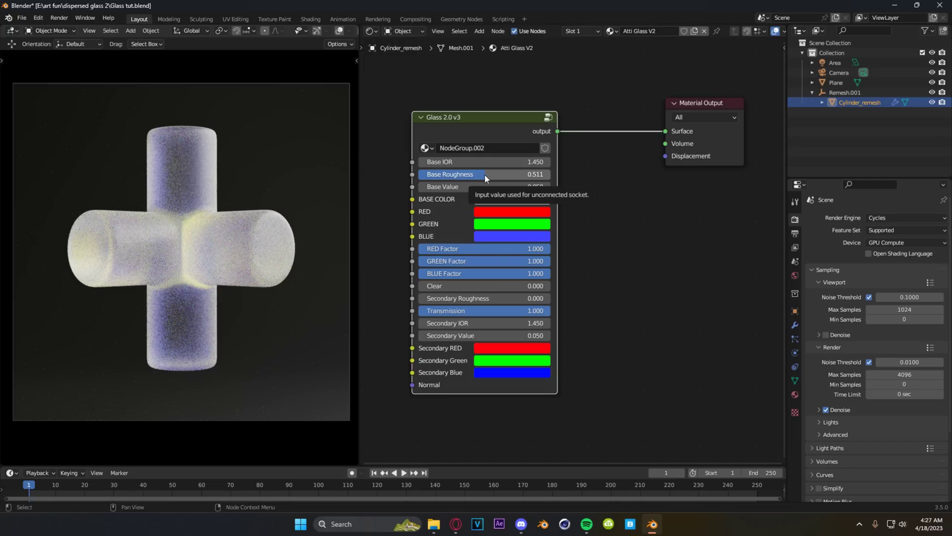
left_click_drag(485, 174, 419, 175)
mouse_move(534, 187)
left_mouse_down()
mouse_move(575, 186)
mouse_move(518, 187)
left_mouse_up()
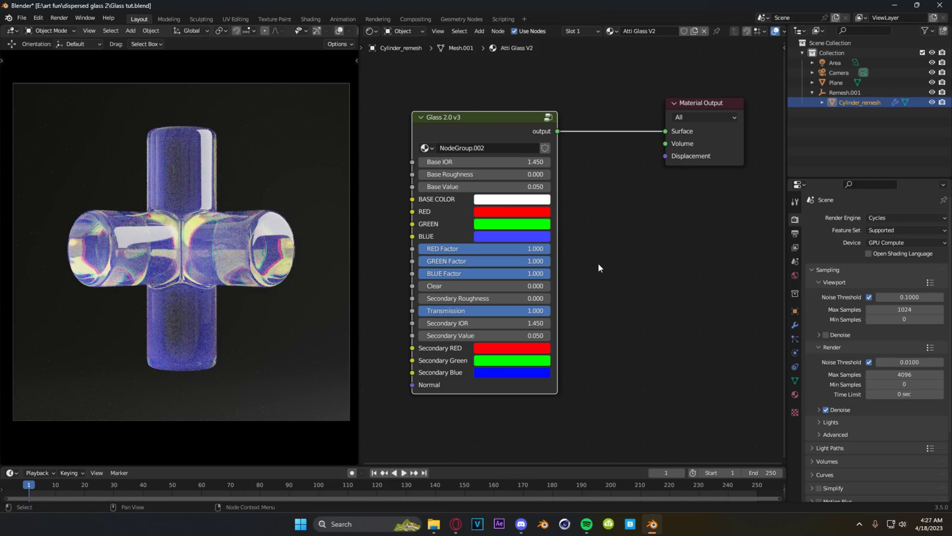
Try a blue tint for the glass node's BASE COLOR and return it to white.
scroll(598, 263, "up", 1)
left_click(565, 178)
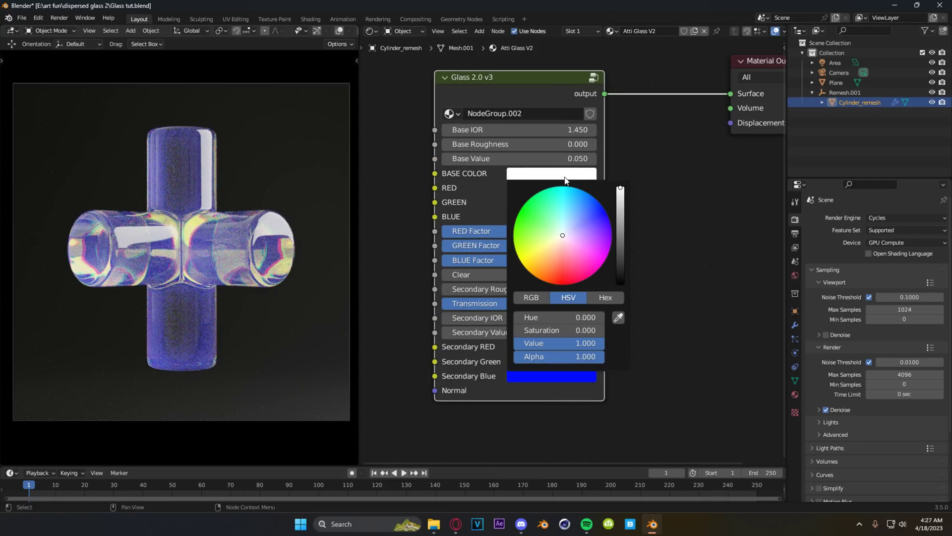
left_click(583, 200)
mouse_move(584, 201)
left_mouse_down()
mouse_move(598, 220)
mouse_move(585, 263)
mouse_move(590, 252)
mouse_move(562, 228)
mouse_move(560, 239)
mouse_move(584, 229)
mouse_move(567, 232)
mouse_move(556, 268)
mouse_move(527, 217)
mouse_move(601, 212)
mouse_move(563, 236)
left_mouse_up()
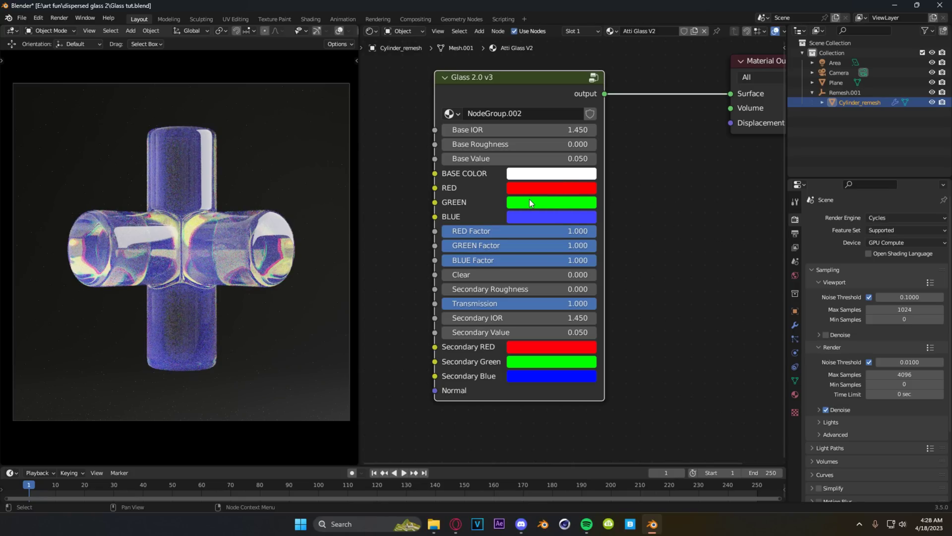
Try another hue for the glass node's RED colour and return it to pure red.
left_click(538, 189)
mouse_move(581, 224)
left_mouse_down()
mouse_move(573, 212)
mouse_move(525, 217)
mouse_move(605, 224)
mouse_move(572, 298)
mouse_move(563, 298)
left_mouse_up()
left_click(698, 244)
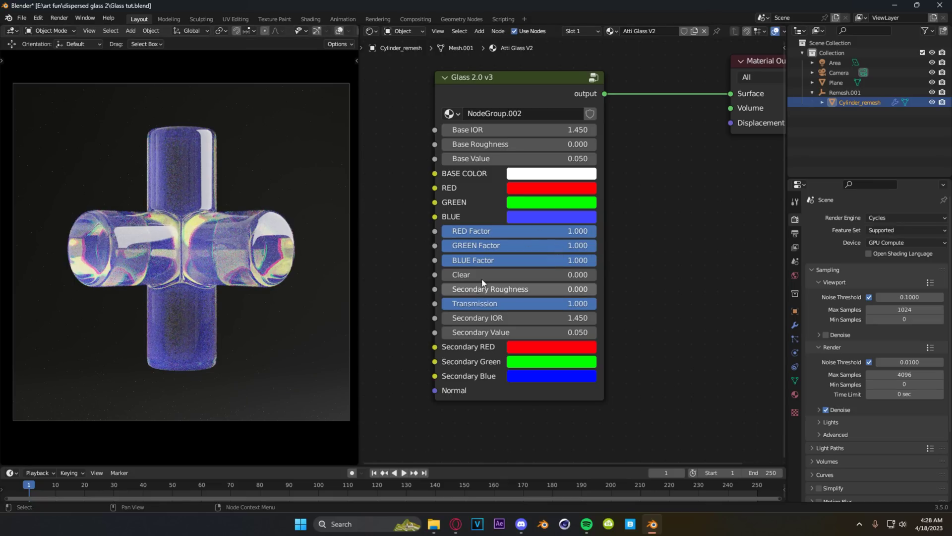
Lower the RED, GREEN and BLUE Factors to about 0.38 each and return all three to 1.
left_click_drag(591, 259, 575, 230)
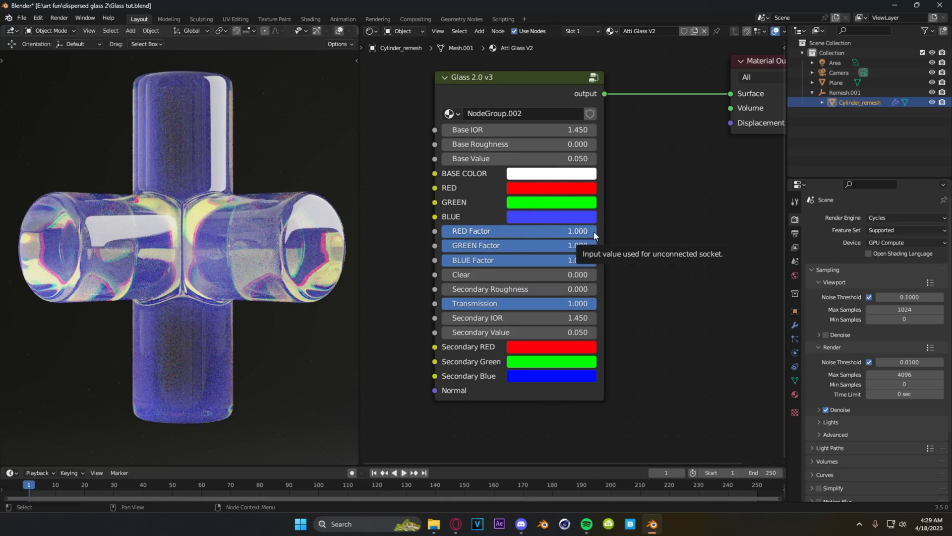
left_click_drag(594, 232, 498, 231)
left_click_drag(573, 245, 501, 245)
left_click_drag(593, 260, 501, 260)
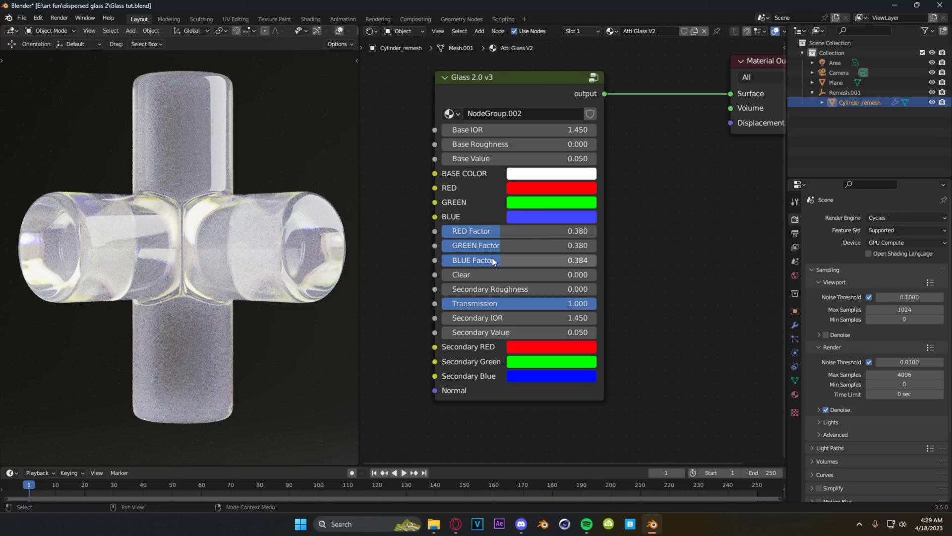
left_click_drag(492, 259, 594, 259)
left_click_drag(511, 246, 611, 246)
left_click_drag(488, 229, 590, 230)
Test the glass node's Clear and Secondary Roughness at 1 one after the other, returning each to 0.
left_click_drag(469, 275, 589, 274)
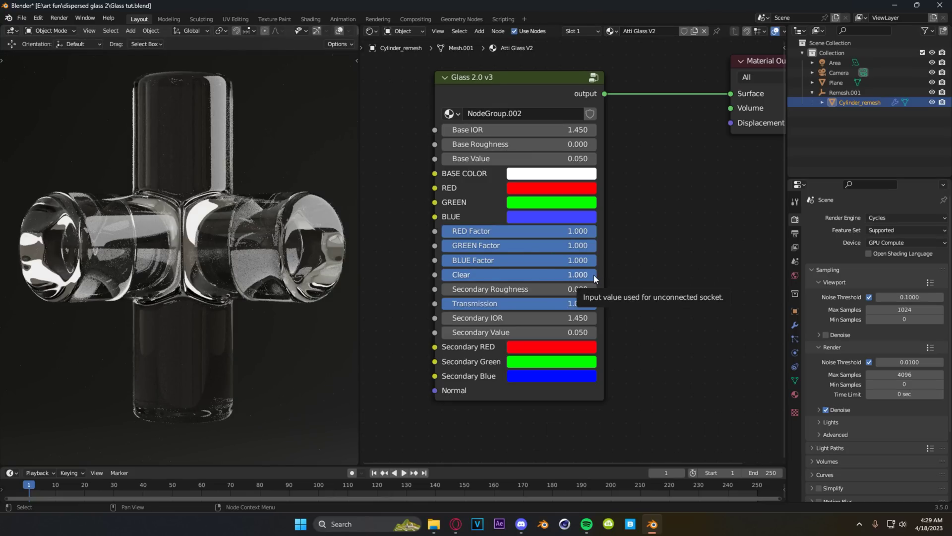
left_click_drag(594, 275, 569, 275)
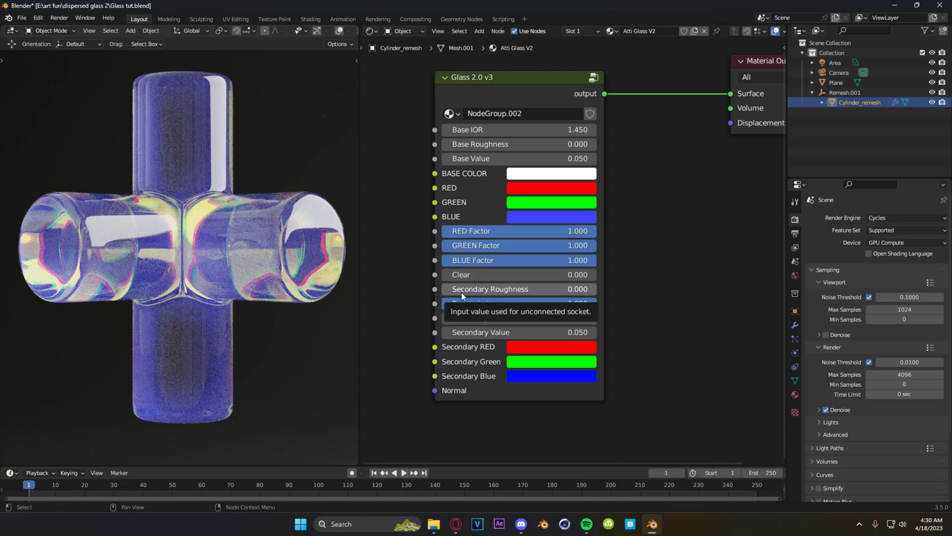
left_click_drag(456, 290, 595, 290)
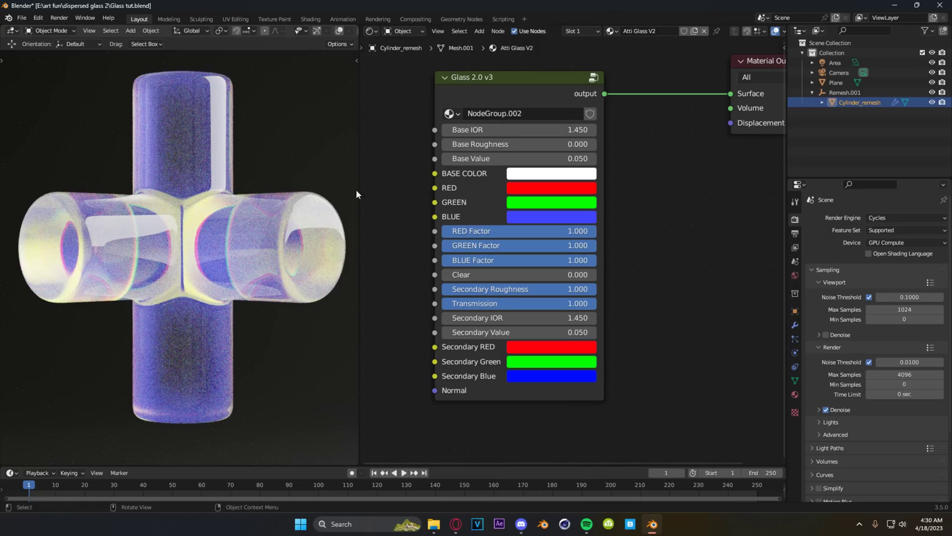
left_click_drag(511, 293, 441, 288)
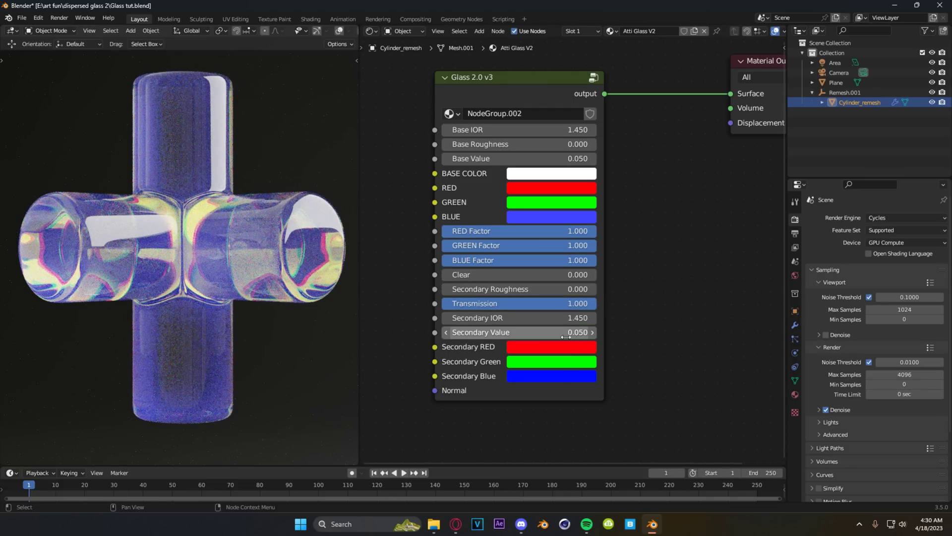
Try a Secondary IOR of 2.15 on the glass node and set it back to 1.45.
left_click_drag(565, 317, 590, 318)
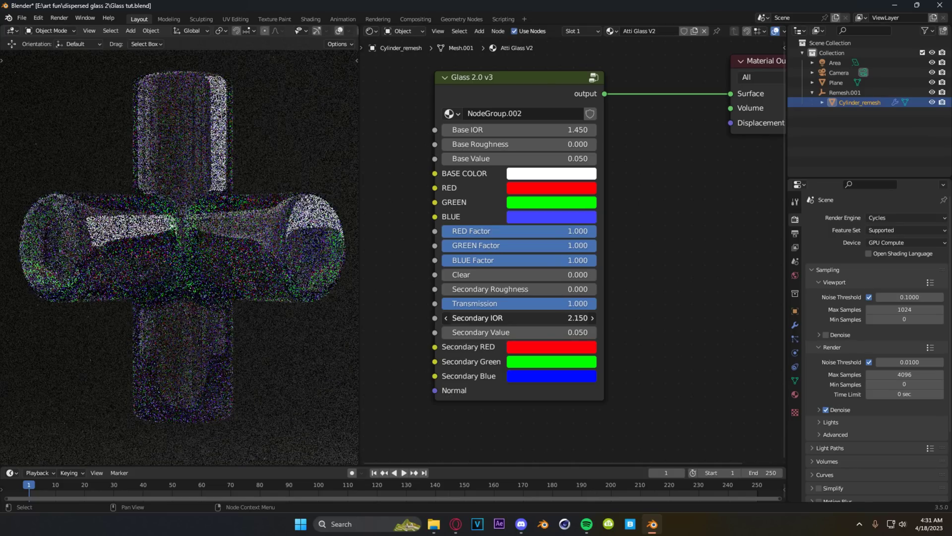
left_click(580, 317)
type("1.4")
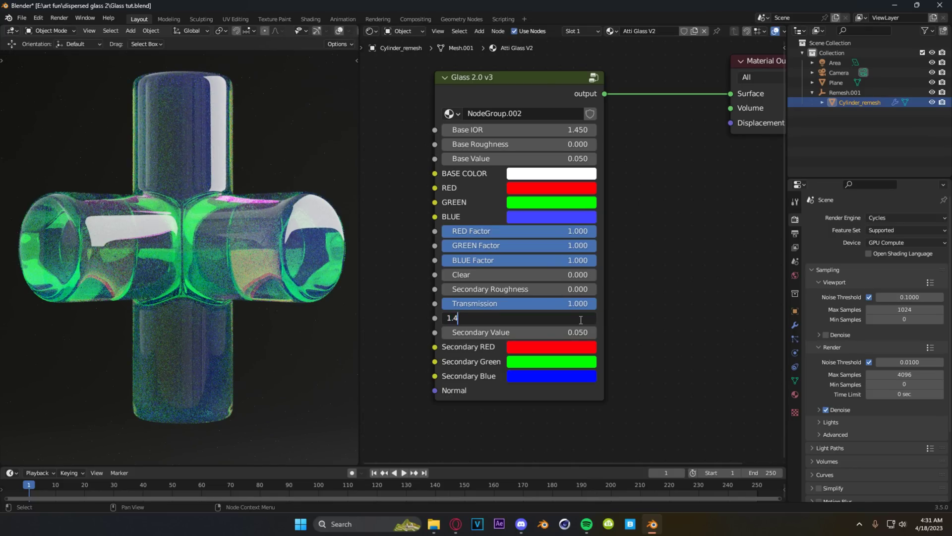
type("5")
key("Return")
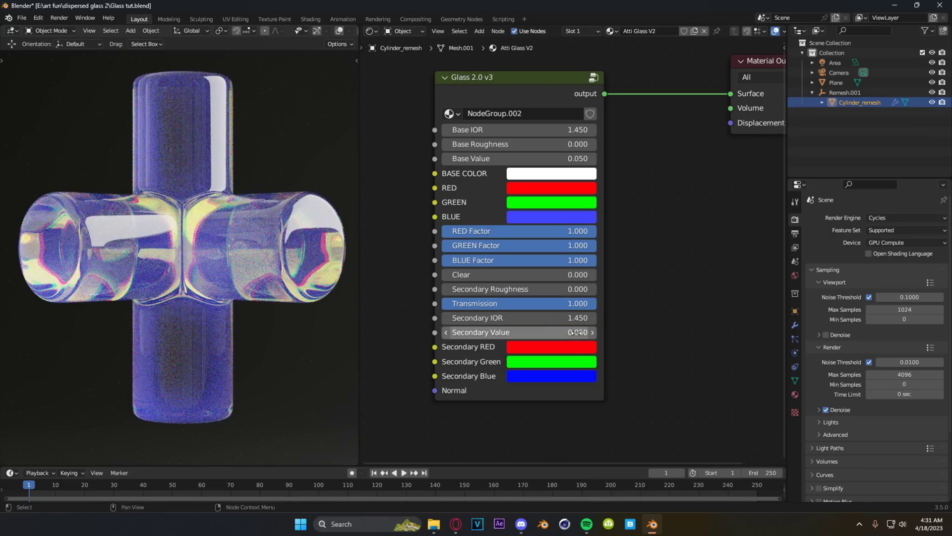
Open the Secondary RED and RED colours of the glass node for comparison.
left_click(540, 347)
left_click(543, 187)
mouse_move(543, 187)
left_mouse_down()
mouse_move(598, 185)
mouse_move(516, 223)
mouse_move(563, 255)
left_mouse_up()
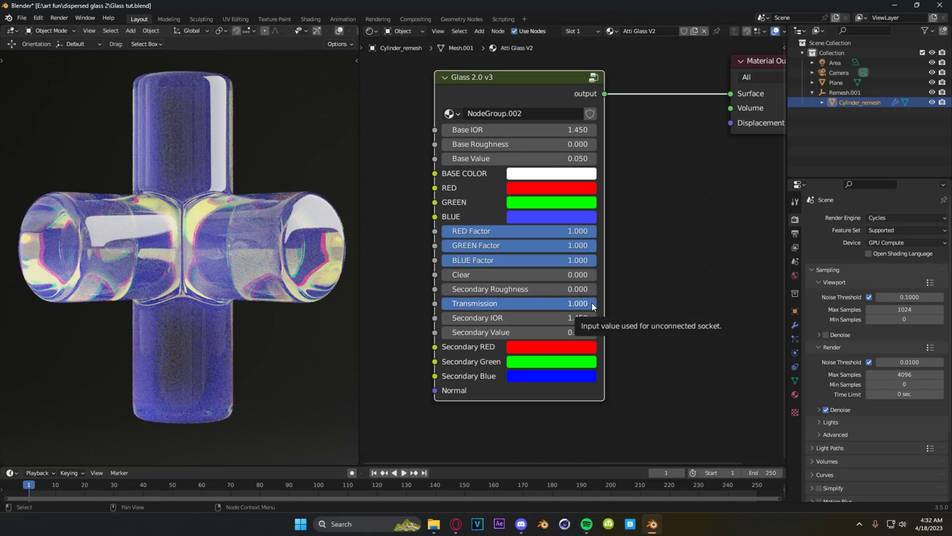
Test the glass node's Transmission at 0, examine the rendered cylinders up close, and return it to 1.
left_click_drag(591, 302, 442, 303)
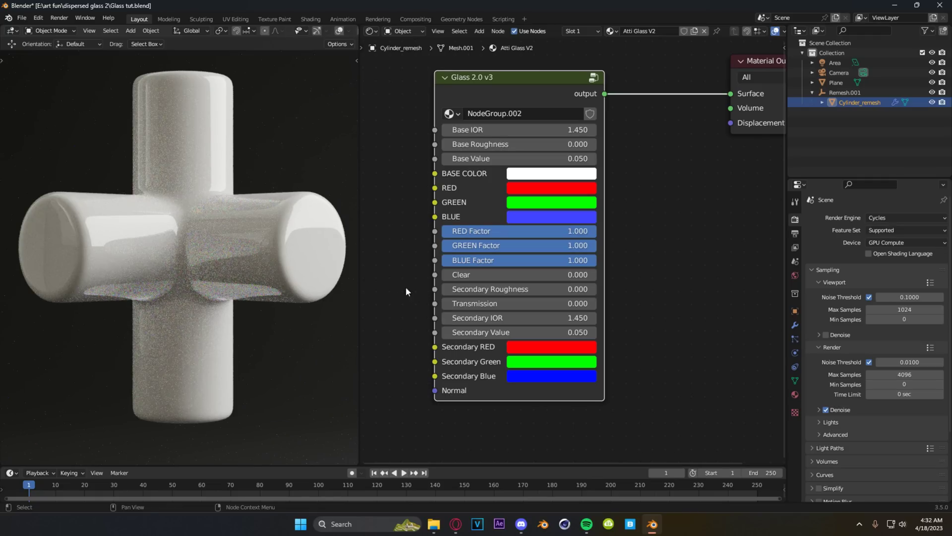
scroll(197, 243, "up", 5)
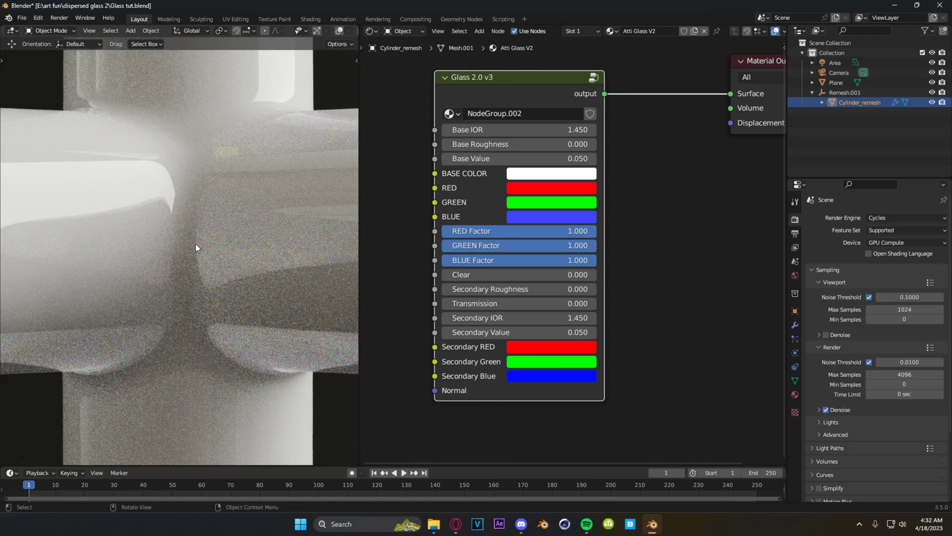
scroll(196, 243, "down", 5)
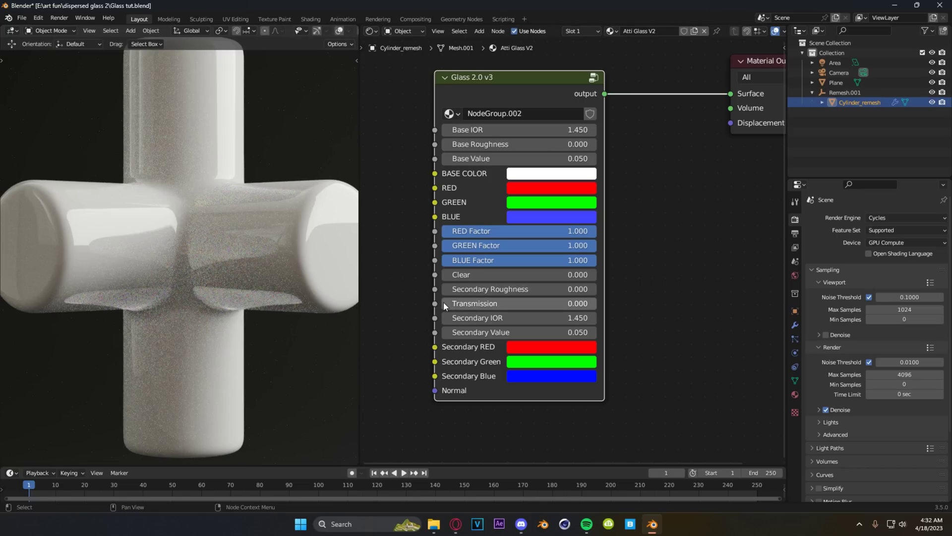
left_click_drag(448, 304, 598, 304)
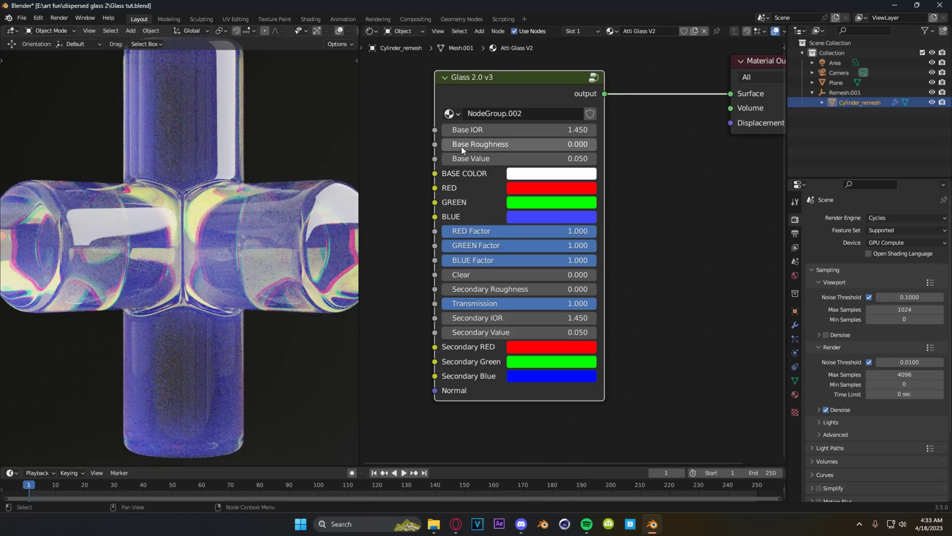
Set the glass node's Base Roughness to 0.3 and its Transmission to about 0.713.
left_click_drag(455, 144, 552, 144)
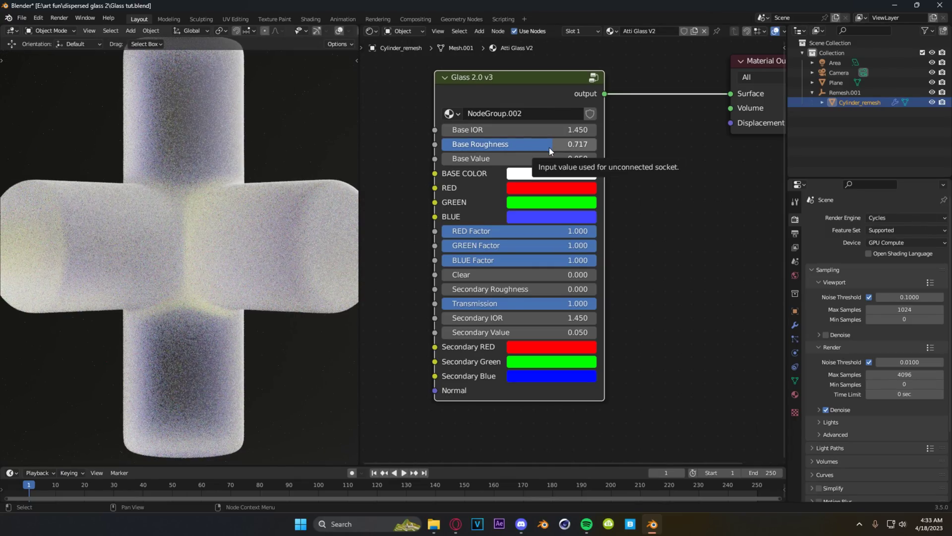
left_click_drag(549, 144, 487, 145)
left_click_drag(594, 304, 553, 304)
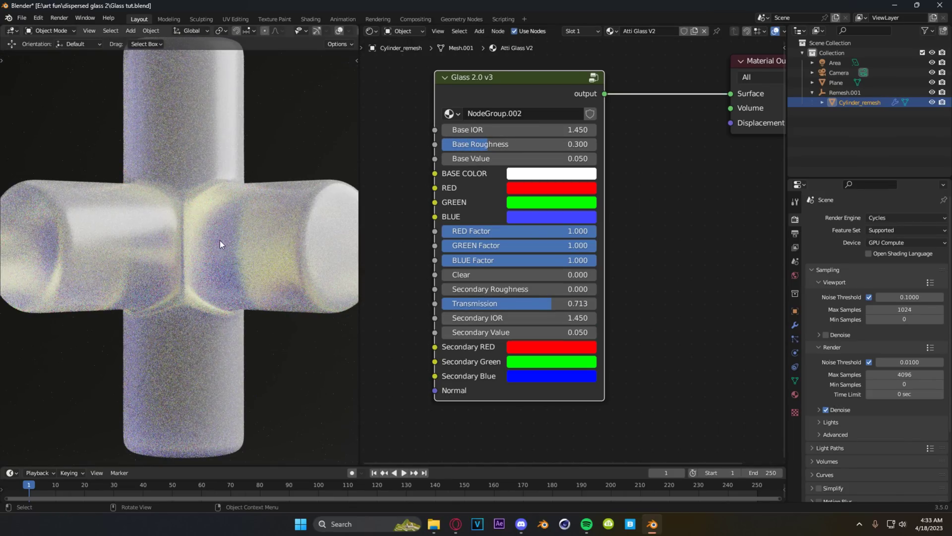
scroll(222, 243, "down", 1)
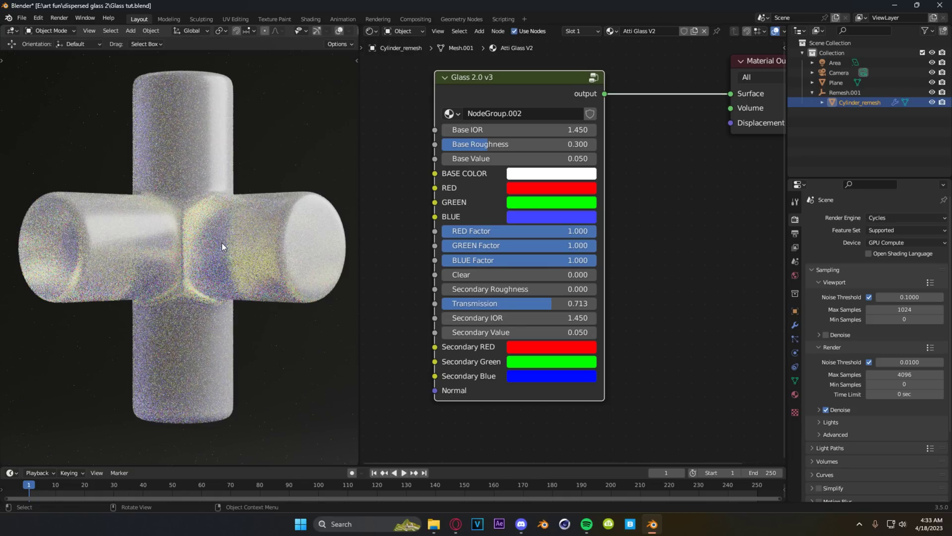
Connect the Bump node's Normal output to the glass node's Normal input and set the Noise Texture Scale to 93.9.
key("KP_0")
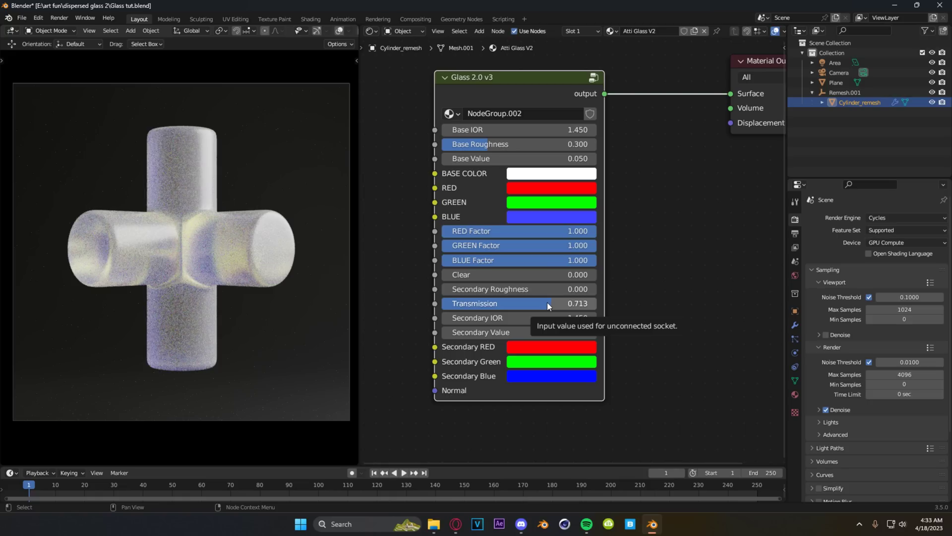
scroll(147, 260, "up", 4)
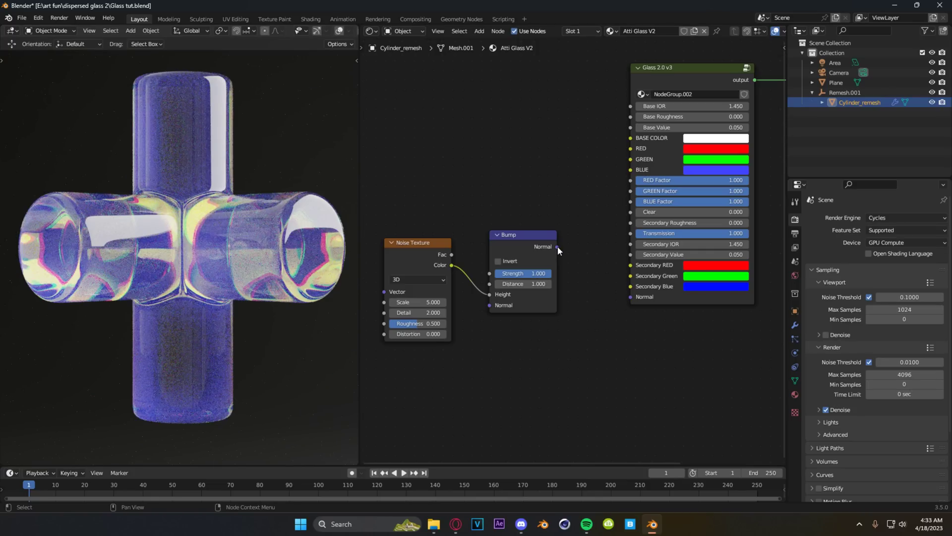
left_click_drag(558, 246, 632, 298)
scroll(590, 308, "up", 3)
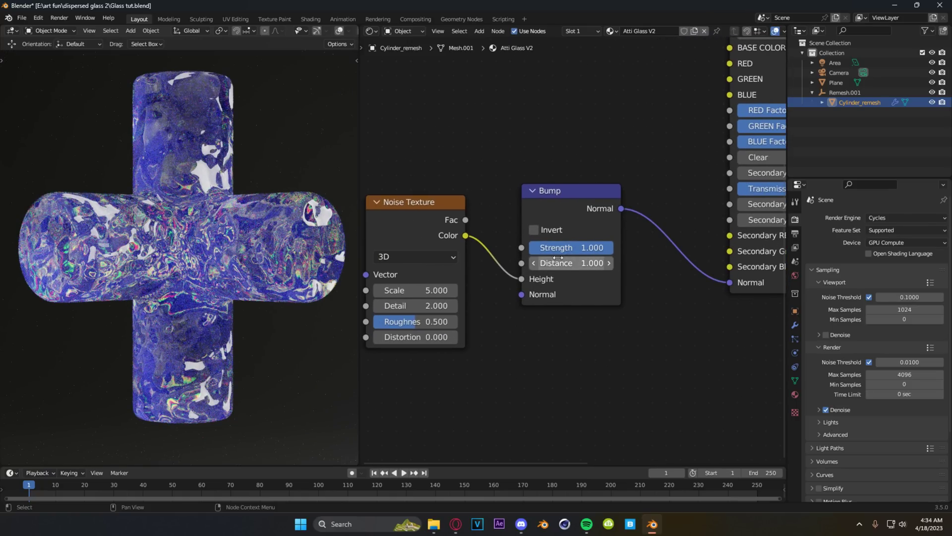
middle_click_drag(478, 312, 544, 282)
left_click_drag(481, 261, 586, 268)
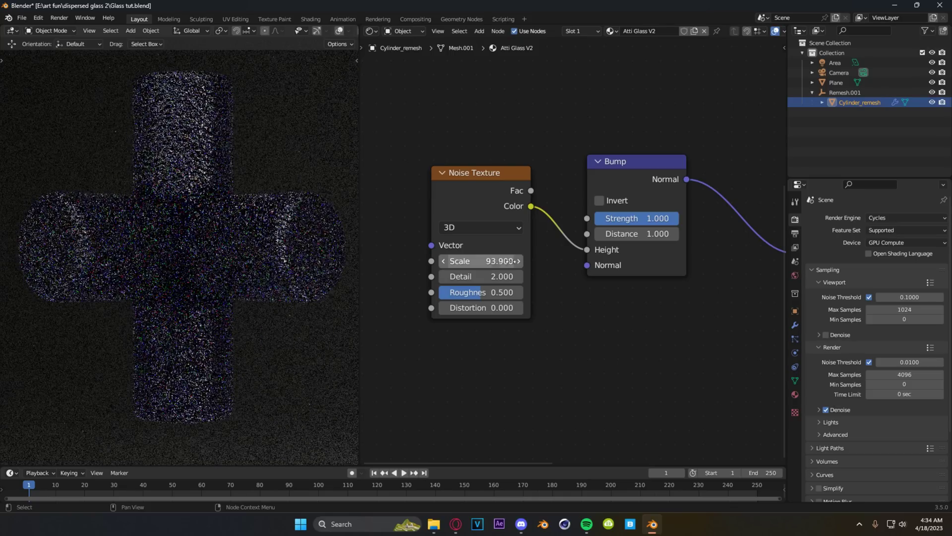
scroll(653, 294, "down", 2)
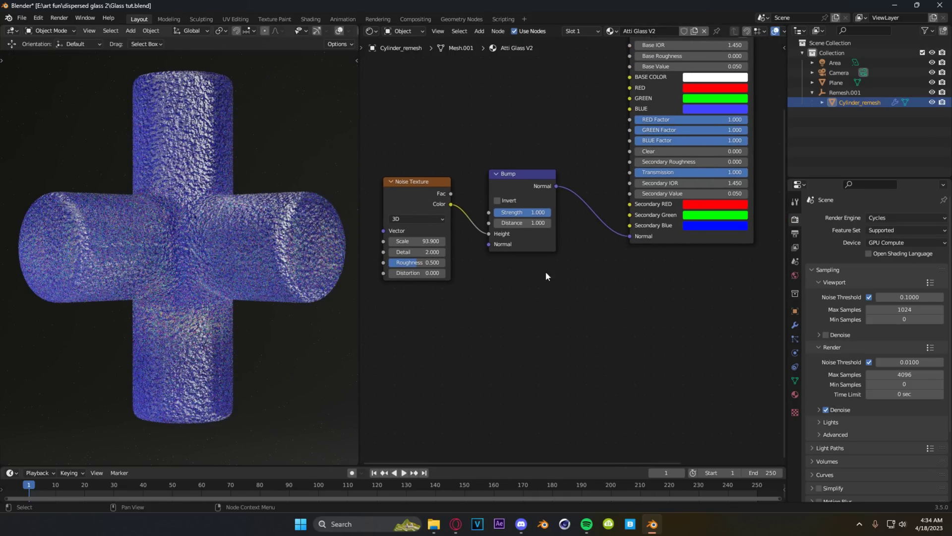
Delete the Noise Texture and Bump nodes from the glass material.
middle_click_drag(567, 274, 600, 276)
left_click_drag(416, 106, 581, 392)
key("x")
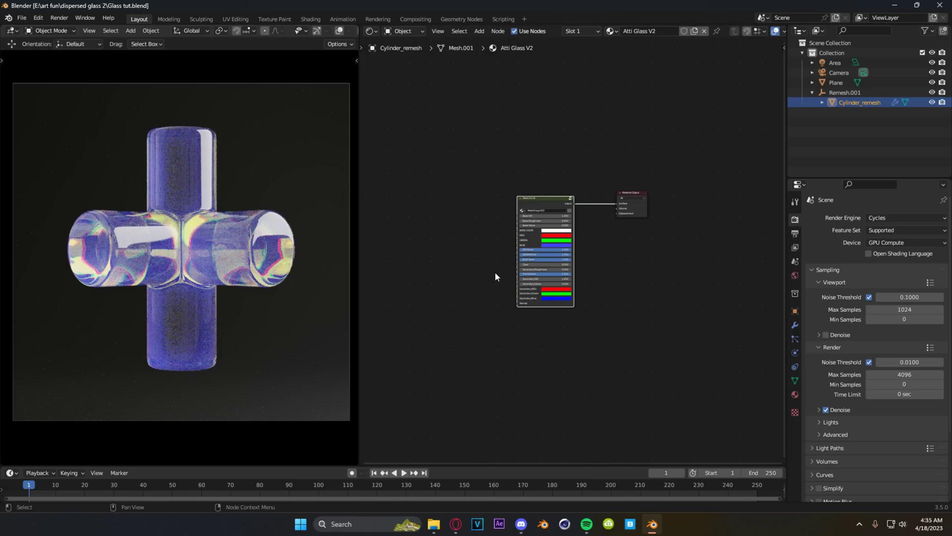
scroll(495, 277, "up", 2)
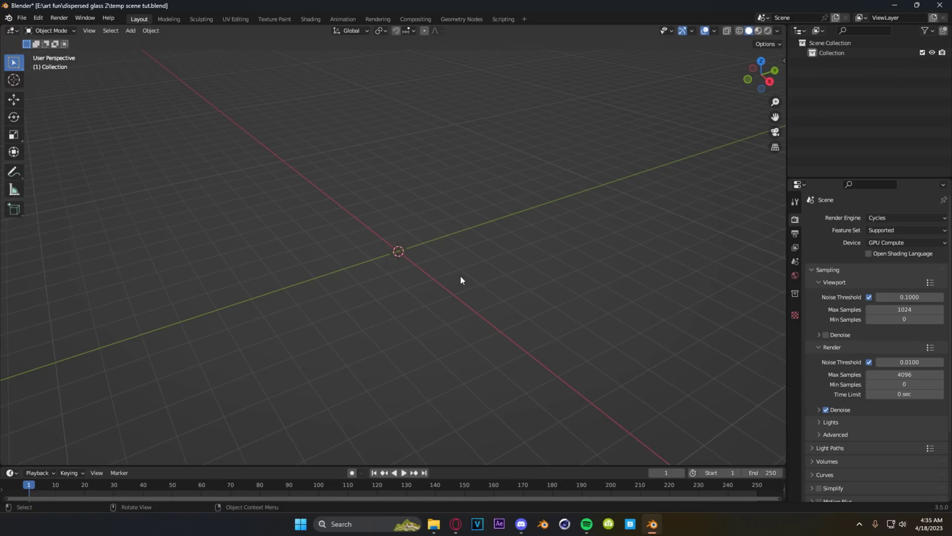
Add a plane mesh at the origin of the empty scene.
key("shift+a")
mouse_move(465, 265)
left_click(531, 267)
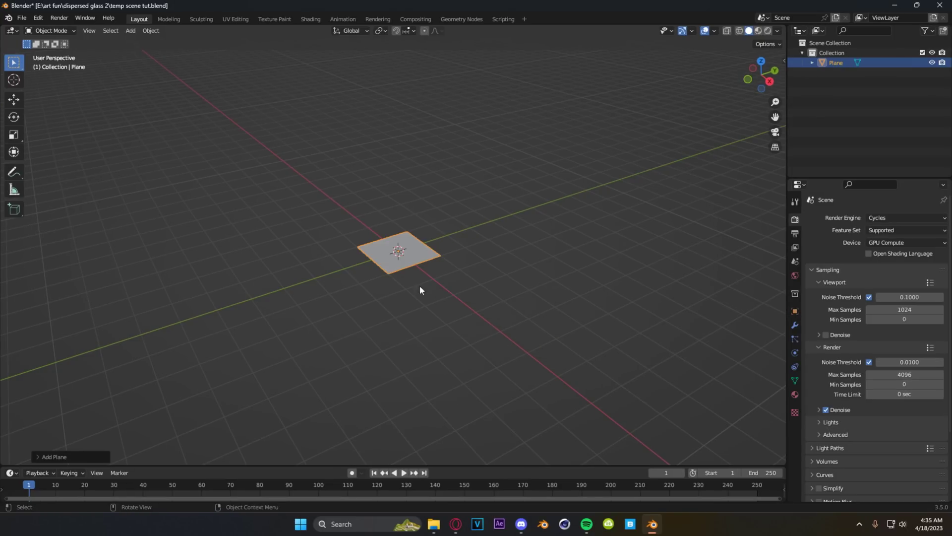
Add a Subdivision Surface modifier to the plane with its viewport level at 5.
left_click(795, 325)
left_click(856, 221)
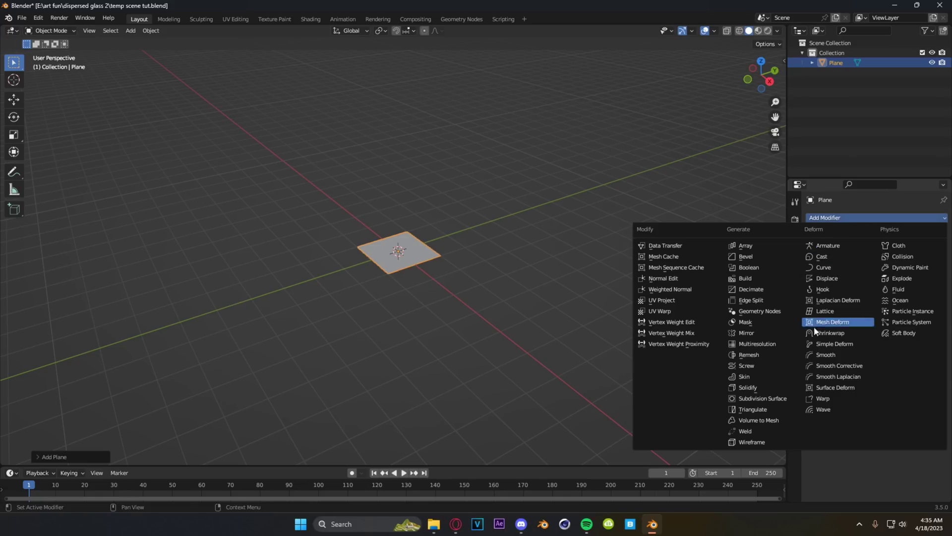
left_click(776, 399)
left_click(931, 262)
left_click(931, 262)
left_click(930, 262)
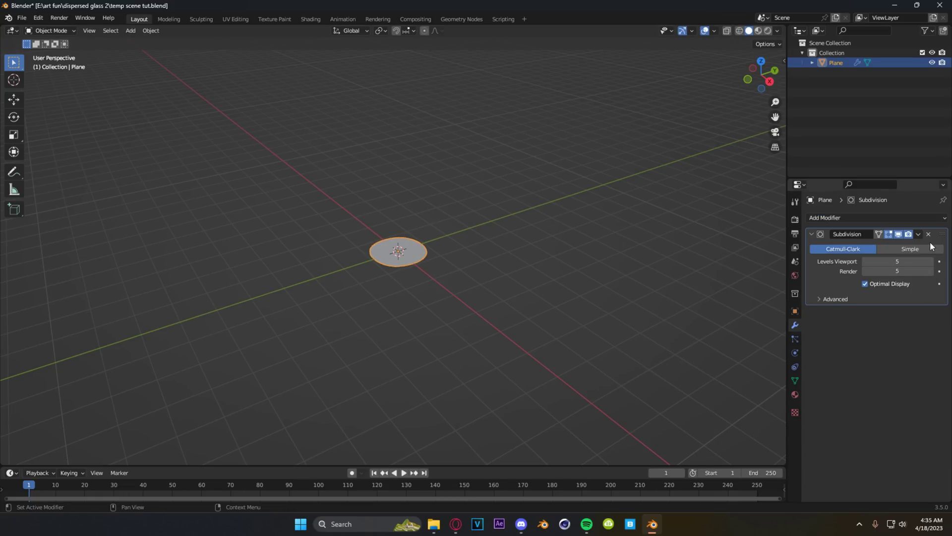
Apply the plane's Subdivision modifier and check the resulting mesh in Edit Mode.
left_click(918, 234)
left_click(889, 248)
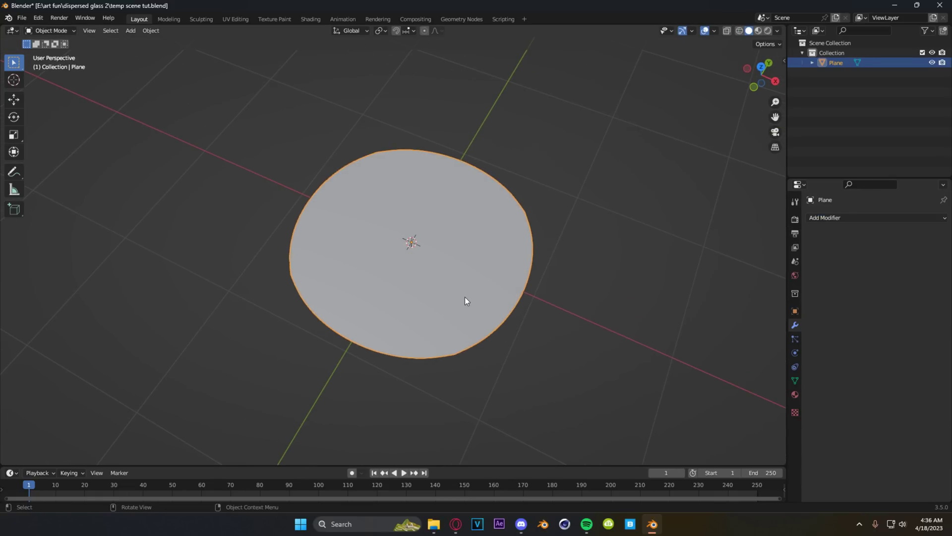
middle_click_drag(356, 261, 328, 249)
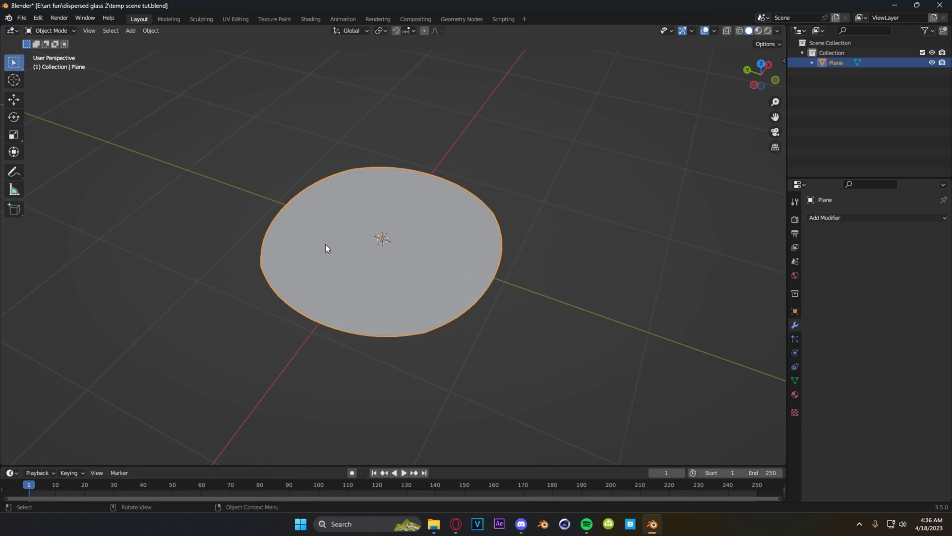
key("Tab")
middle_click_drag(396, 260, 348, 277)
key("Tab")
Add a Simple Deform modifier to the disc and twist it by 58.6° about the X axis.
middle_click_drag(535, 308, 605, 275)
scroll(548, 269, "down", 2)
left_click(836, 217)
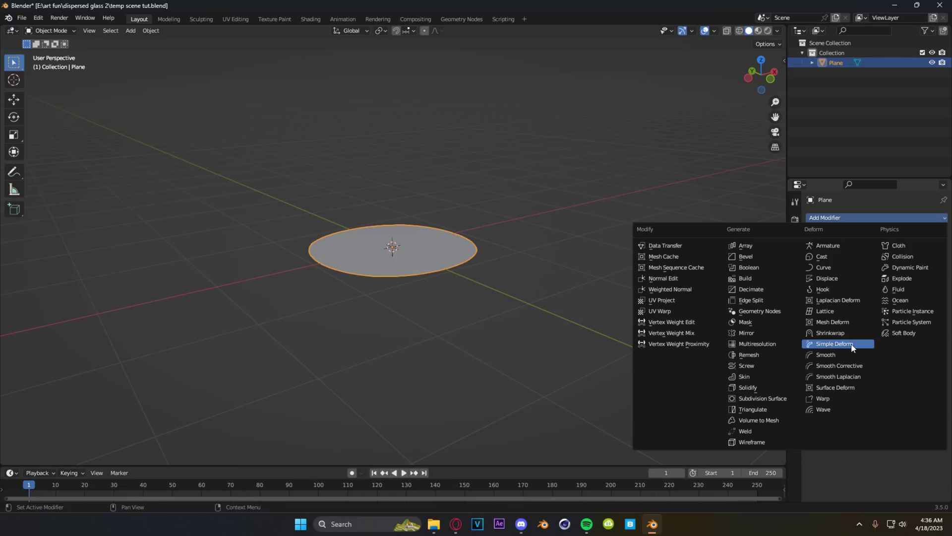
left_click(835, 343)
middle_click_drag(695, 328, 777, 324)
mouse_move(895, 261)
left_mouse_down()
mouse_move(910, 261)
mouse_move(906, 277)
left_mouse_up()
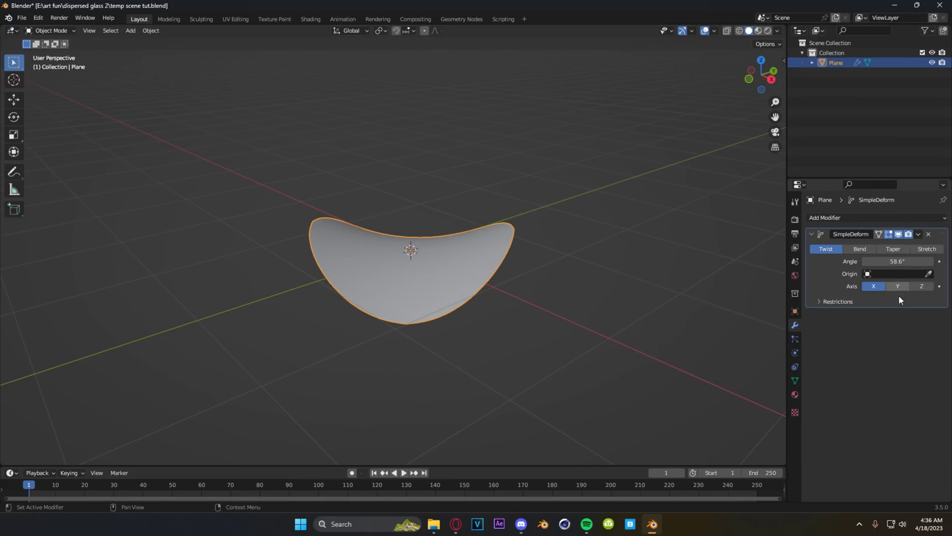
Try the Y and Z axes and the Taper and Stretch modes of the Simple Deform modifier, returning to Twist.
left_click(896, 287)
left_click(923, 286)
left_click(892, 249)
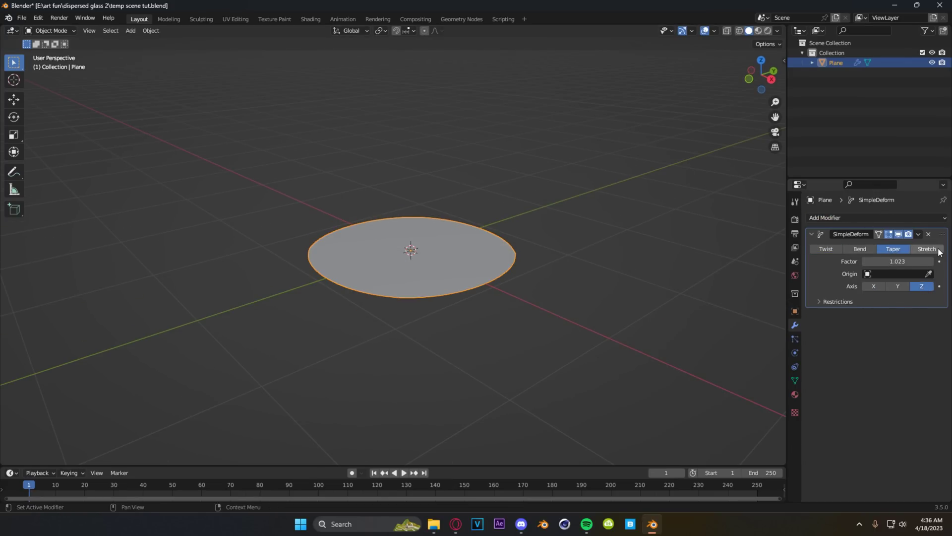
left_click(926, 249)
scroll(510, 250, "down", 15)
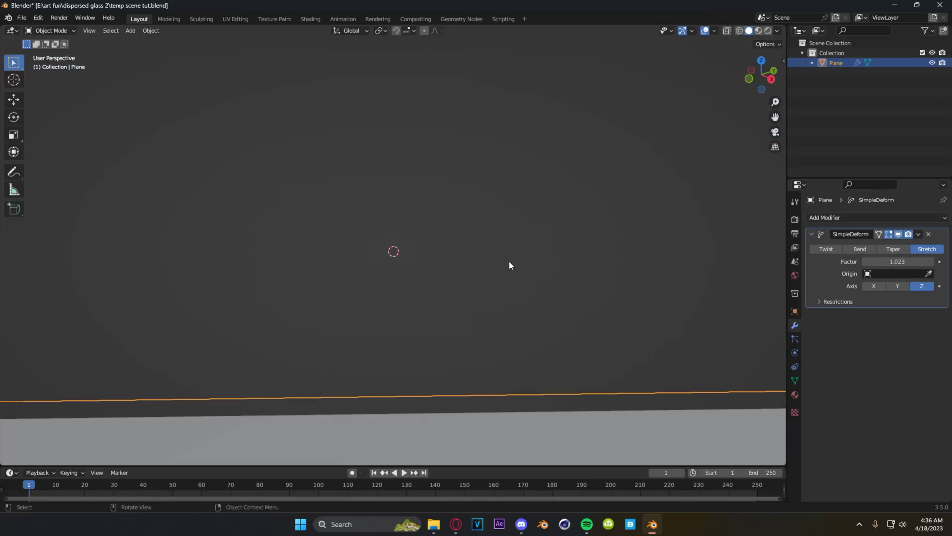
scroll(509, 278, "up", 2)
left_click(822, 248)
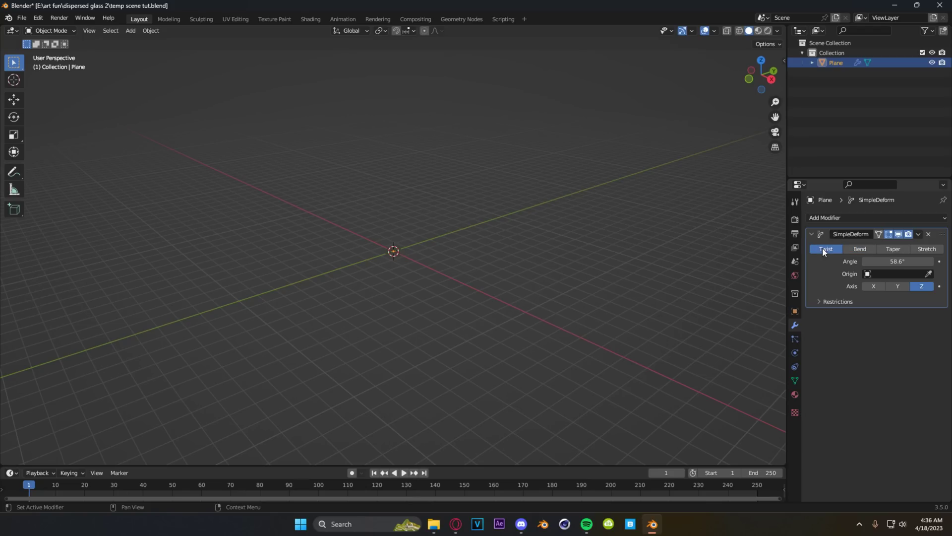
Adjust the Simple Deform twist angle and make the disc twist about the Y axis.
scroll(417, 251, "up", 6)
left_click_drag(898, 261, 912, 261)
left_click(898, 286)
middle_click_drag(511, 284, 467, 256)
Apply the Simple Deform modifier to the twisted disc.
left_click(810, 232)
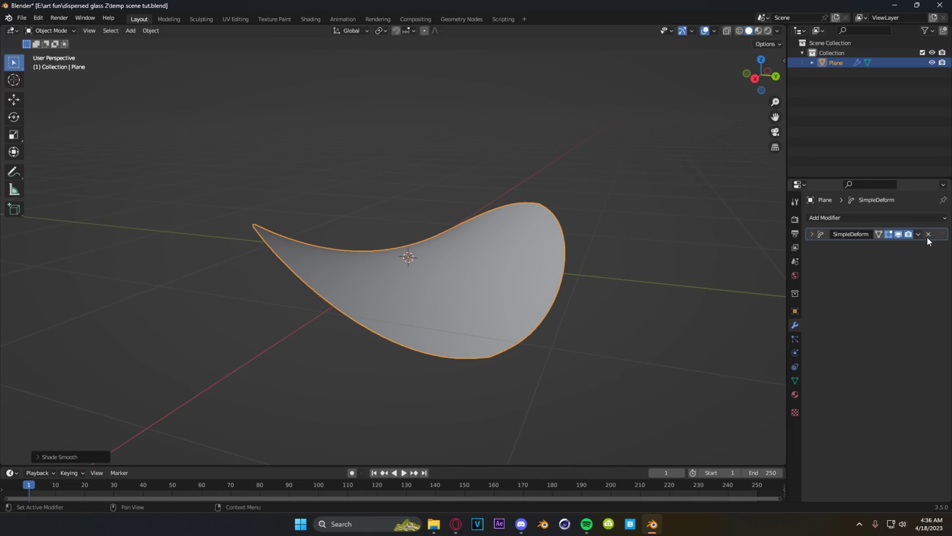
left_click(917, 234)
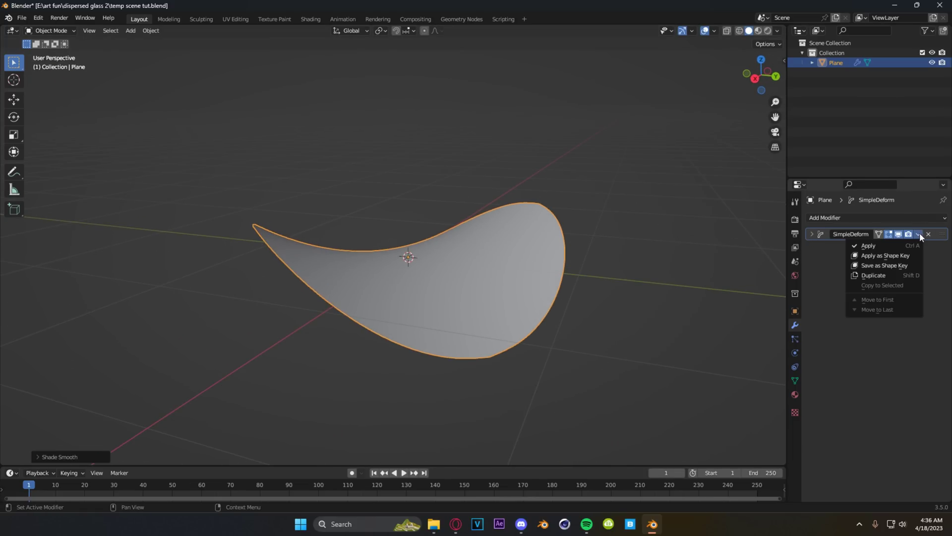
left_click(868, 244)
Add an Array modifier to the twisted disc.
left_click(833, 218)
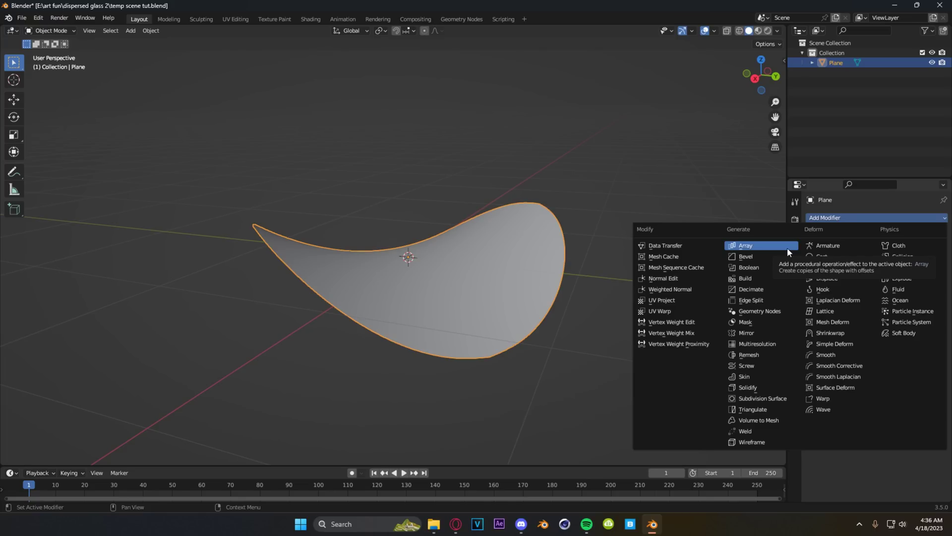
left_click(787, 248)
middle_click_drag(664, 281, 493, 297)
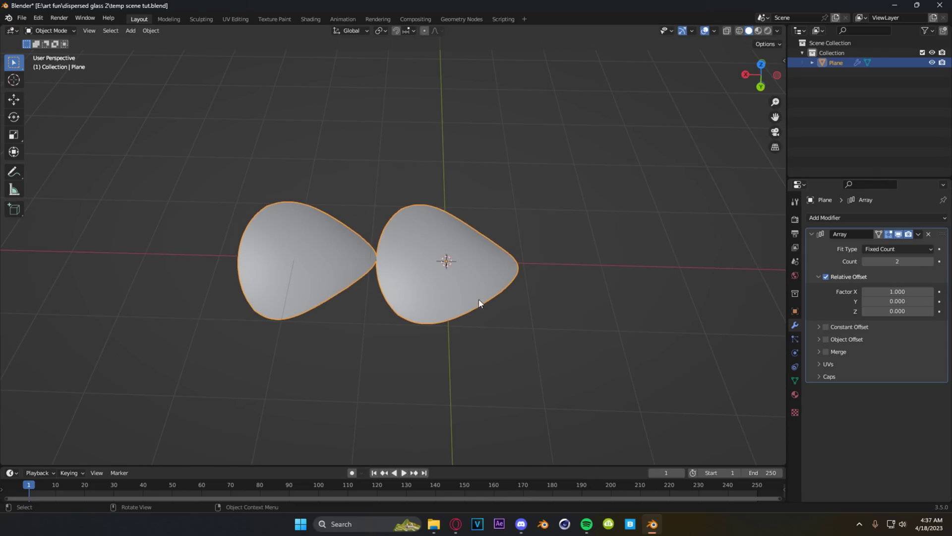
middle_click_drag(479, 301, 470, 257)
Set the Array's relative offset to 0 in X and 0.4 in Z so the copies stack vertically.
double_click(902, 293)
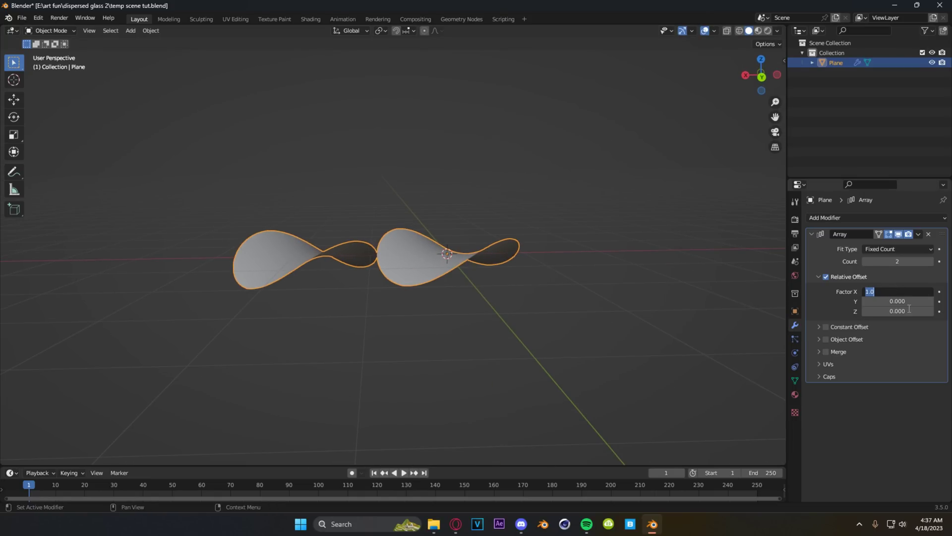
type("0")
key("Return")
left_click(895, 311)
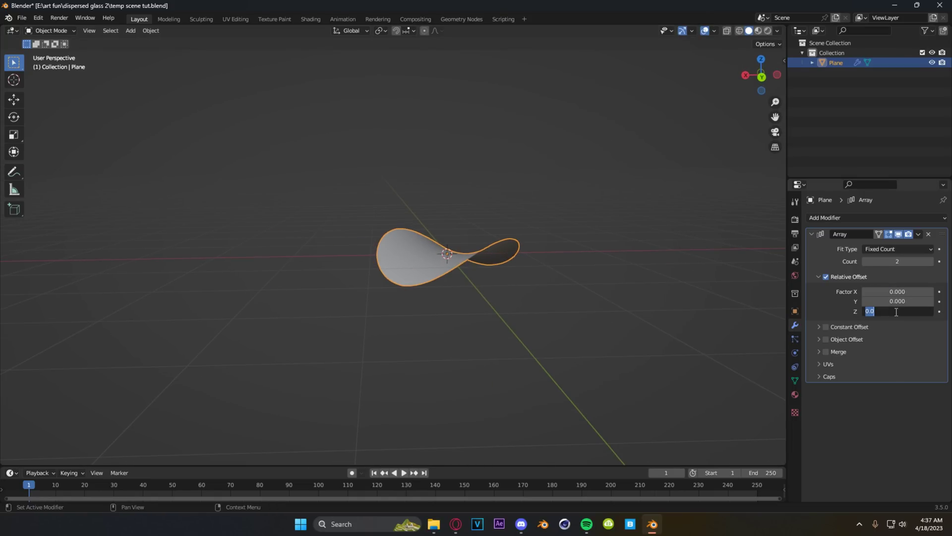
key("Return")
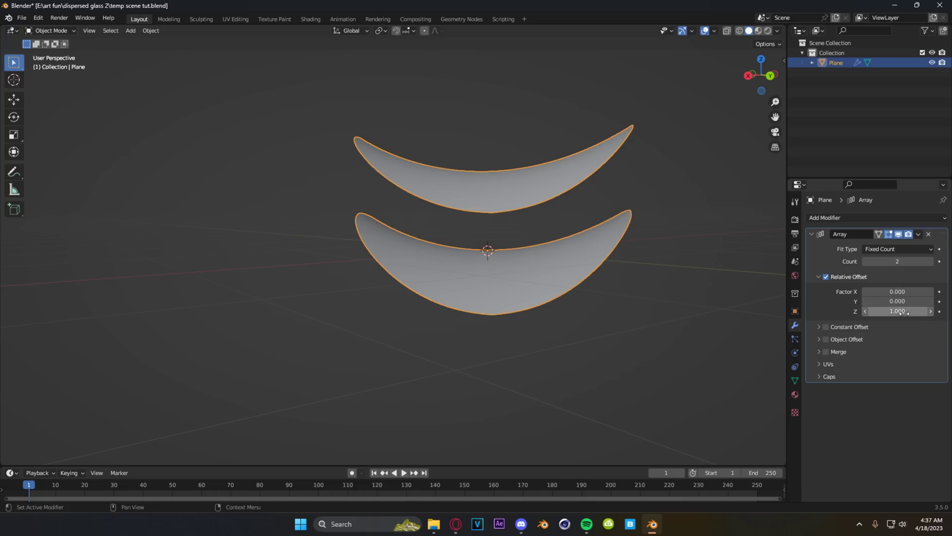
left_click_drag(907, 312, 843, 325)
middle_click_drag(719, 297, 546, 295)
Raise the Array's count to 10 copies.
left_click(931, 261)
left_click(931, 261)
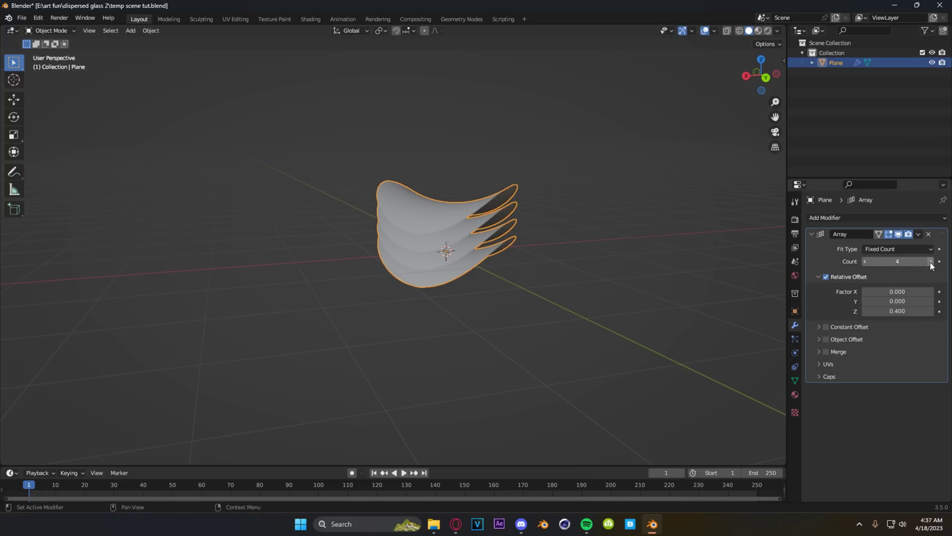
left_click(931, 261)
left_click(931, 262)
left_click(931, 262)
left_click(930, 263)
left_click(931, 262)
left_click(931, 262)
Add a Solidify modifier to the stacked discs and place it above the Array in the modifier stack.
middle_click_drag(620, 278, 445, 245)
left_click(843, 218)
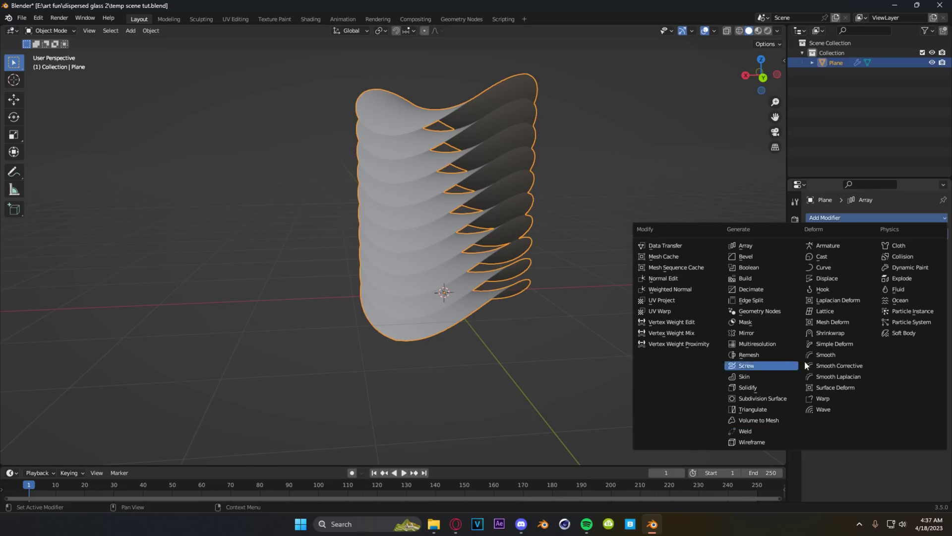
left_click(747, 387)
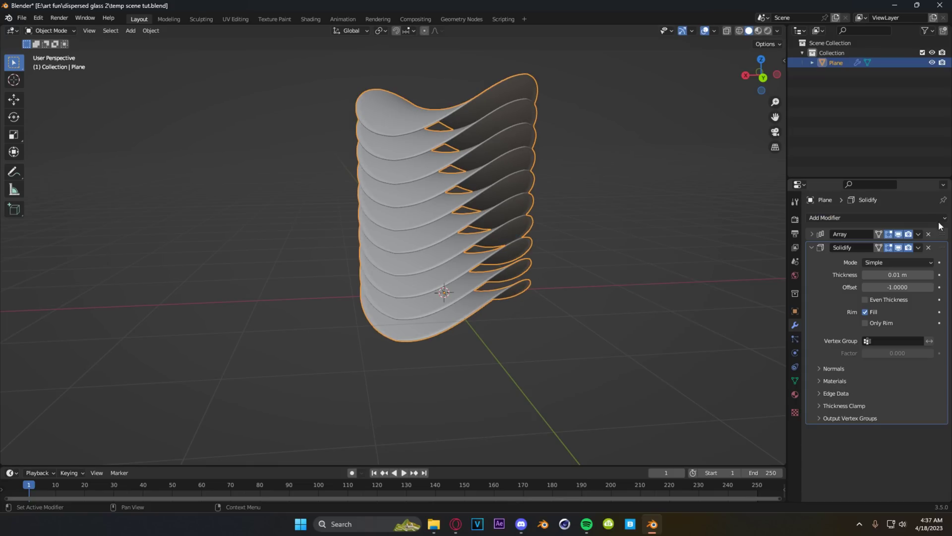
left_click_drag(942, 248, 941, 230)
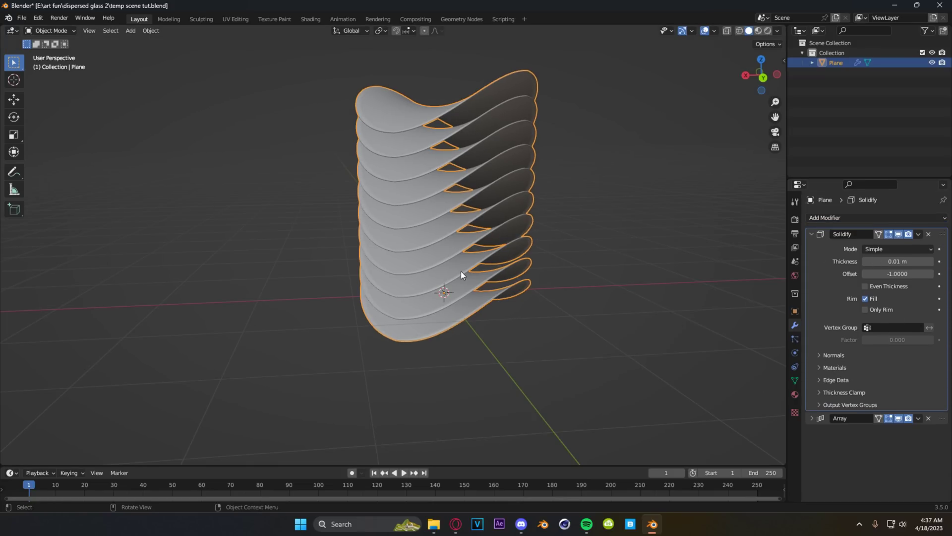
Inspect the disc edges up close and increase the Solidify thickness slightly.
scroll(448, 219, "up", 4)
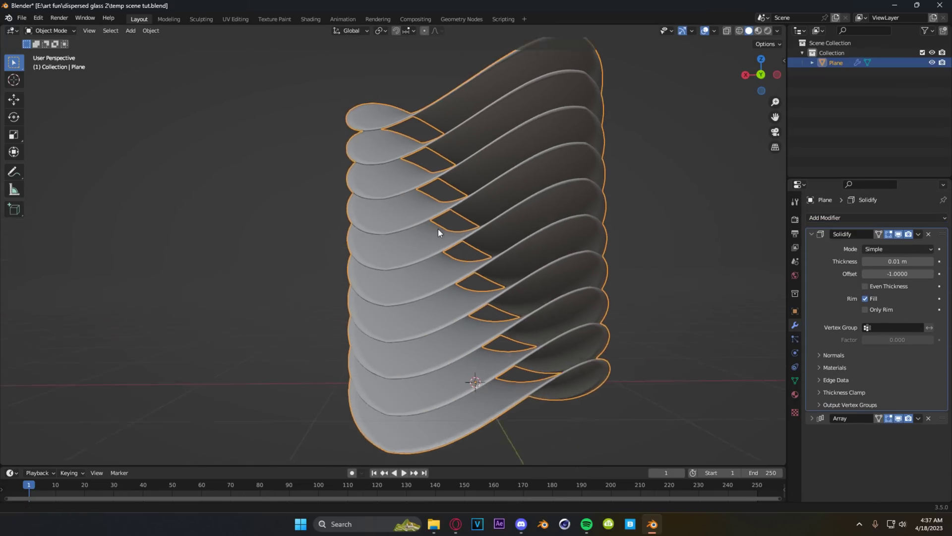
scroll(432, 242, "up", 3)
middle_click_drag(433, 242, 432, 281, "shift")
scroll(466, 382, "up", 3)
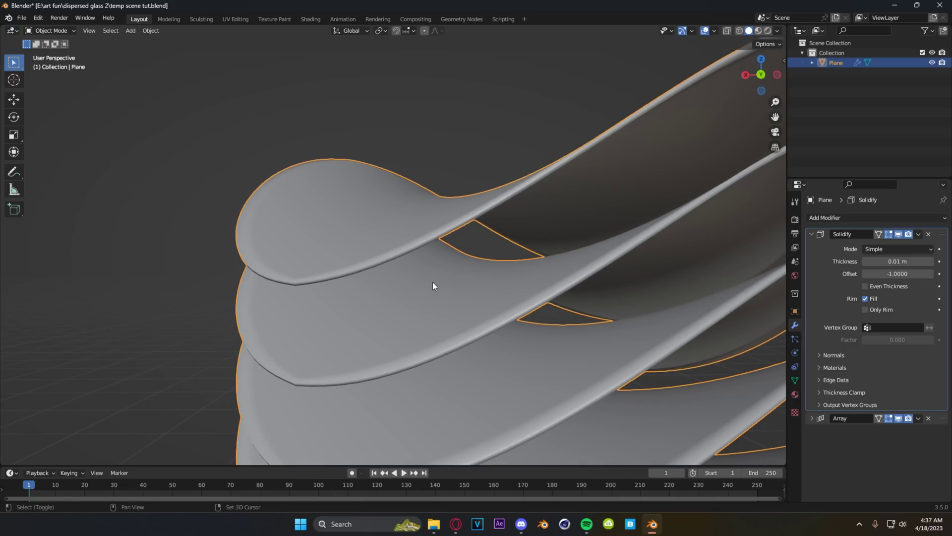
left_click(930, 263)
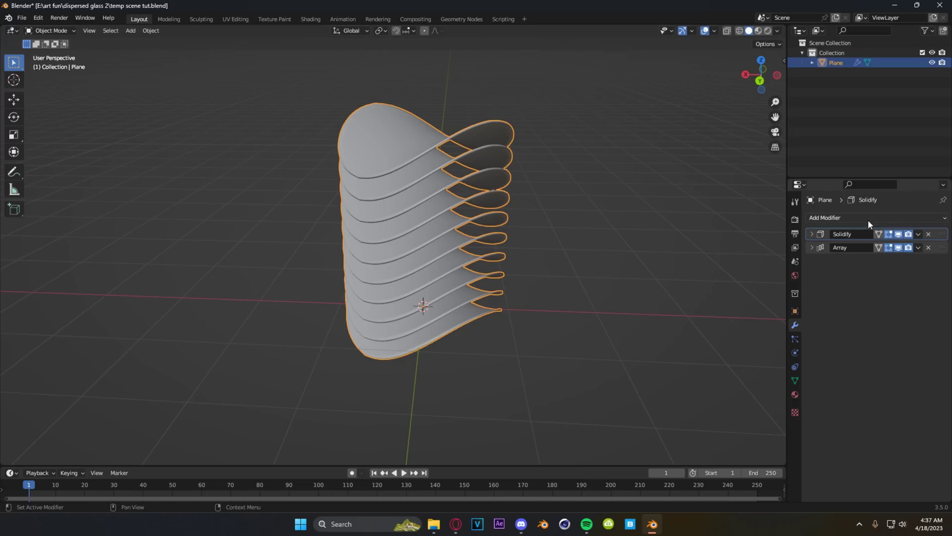
Add a Simple Deform modifier below the Array on the stacked discs.
left_click(868, 220)
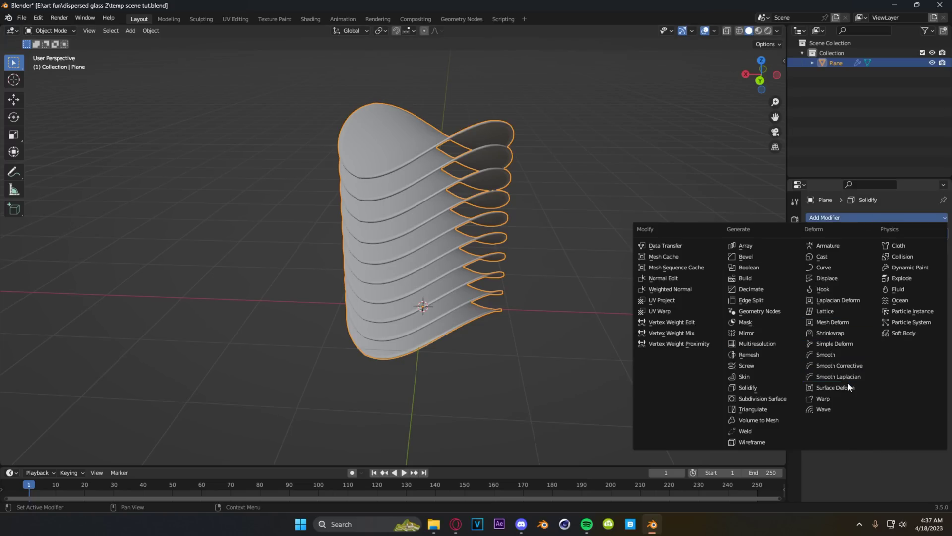
left_click(849, 345)
middle_click_drag(521, 290, 431, 305)
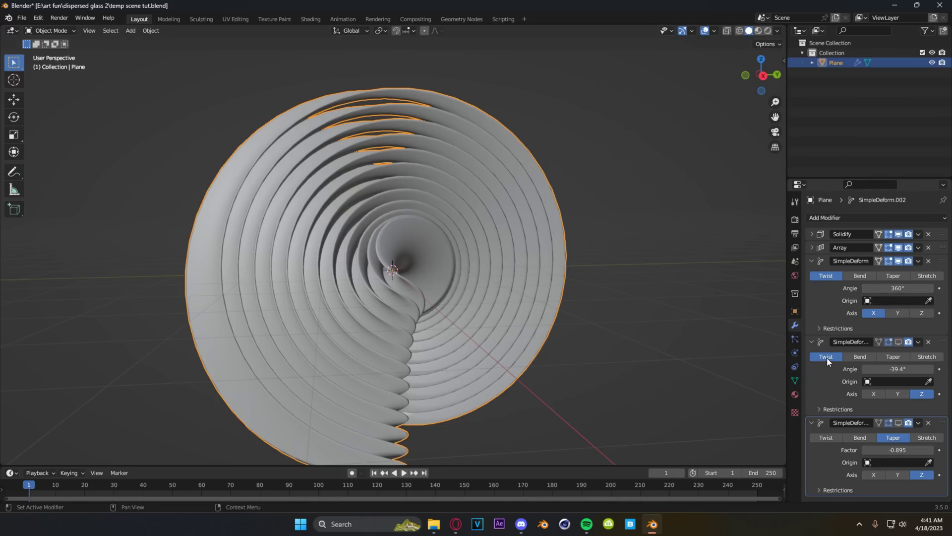
Turn on viewport display for the second (Z-axis Twist) and third (Taper) Simple Deform modifiers and view the shape from different angles.
left_click(896, 342)
mouse_move(378, 290)
middle_mouse_down()
mouse_move(445, 275)
mouse_move(376, 281)
middle_mouse_up()
middle_click_drag(459, 310, 305, 305)
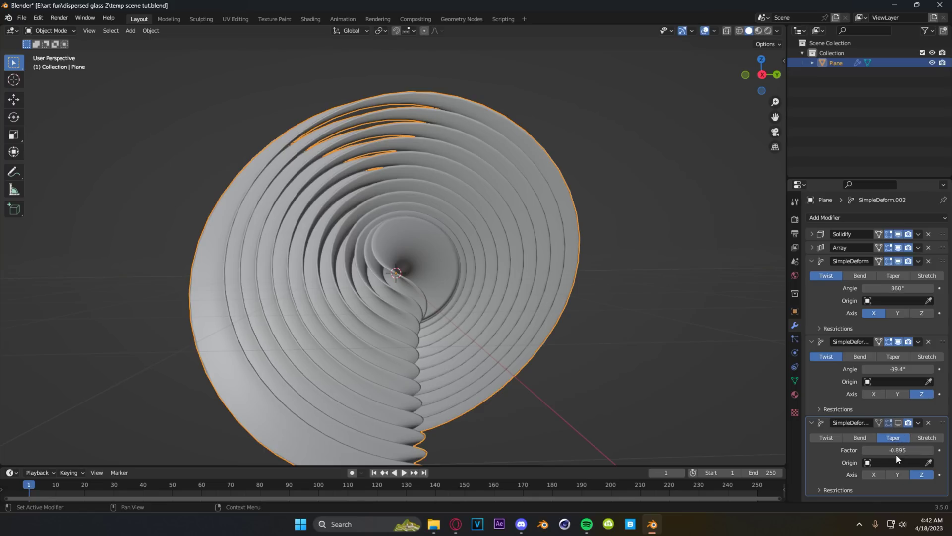
left_click(898, 423)
middle_click_drag(528, 338, 327, 315)
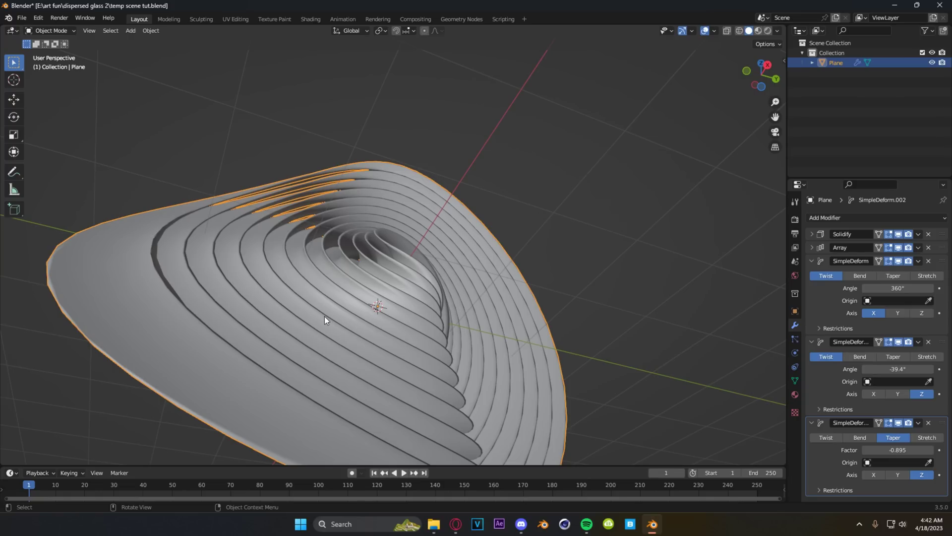
Collapse the three Simple Deform modifiers and add a level 2 Subdivision Surface modifier to the layered plane.
middle_click_drag(503, 191, 478, 222)
left_click(812, 261)
left_click(811, 275)
left_click(814, 287)
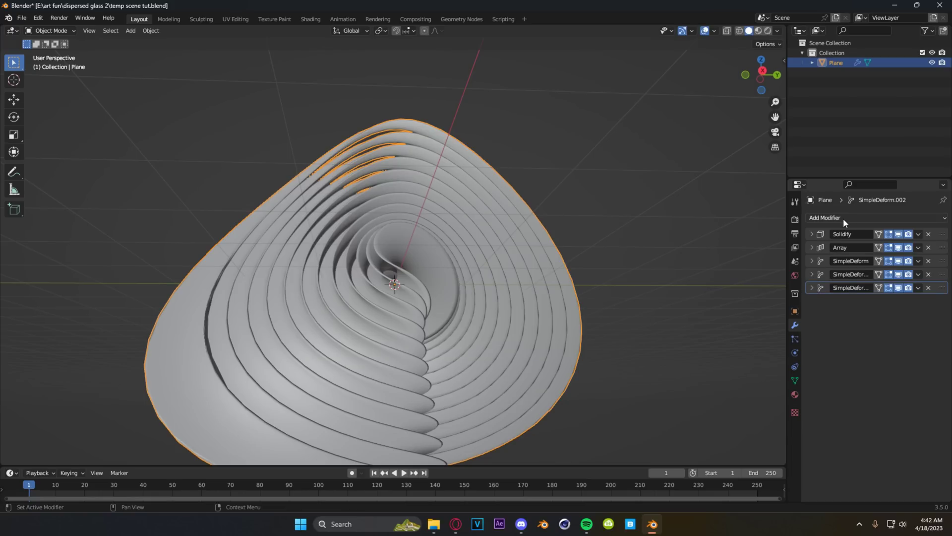
left_click(843, 218)
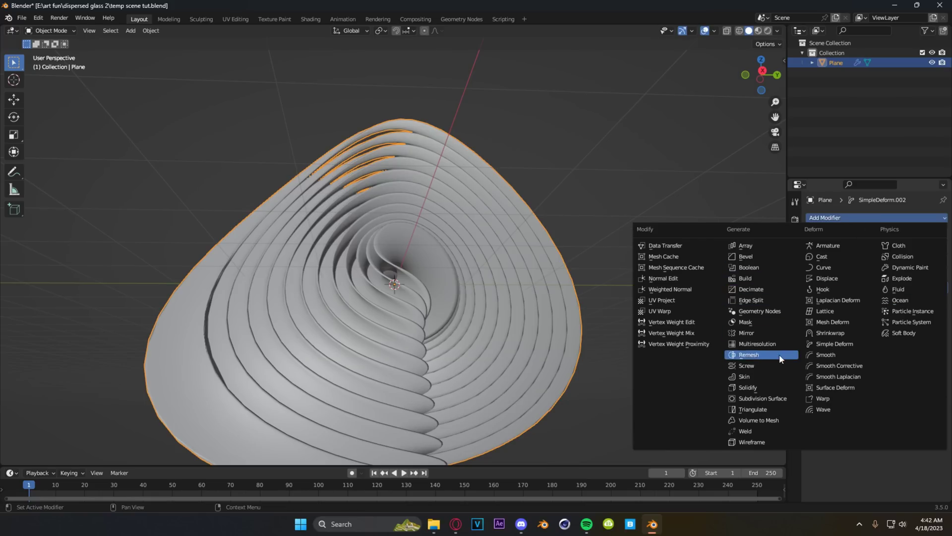
key("ctrl+2")
middle_click_drag(386, 308, 502, 312)
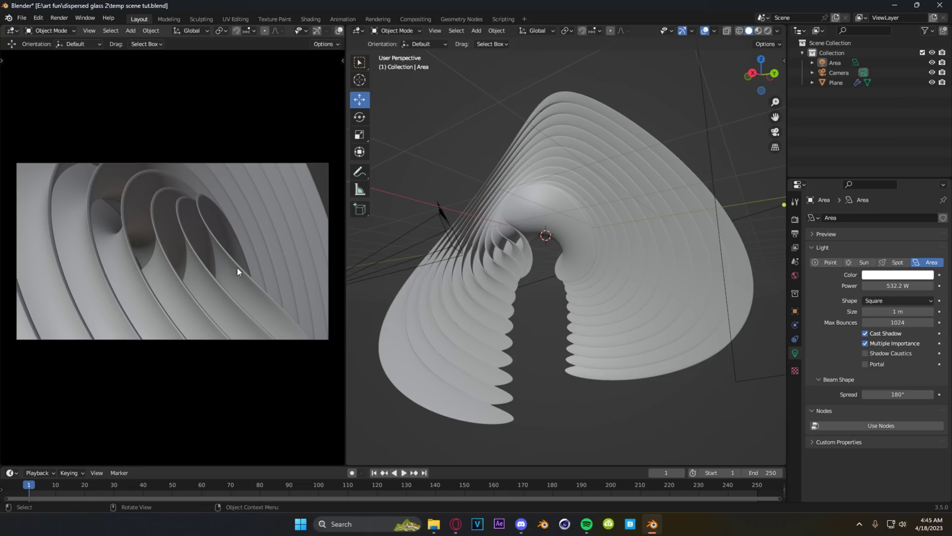
Widen the camera view area slightly relative to the perspective view and show the whole scene around the shape.
left_click_drag(346, 242, 375, 239)
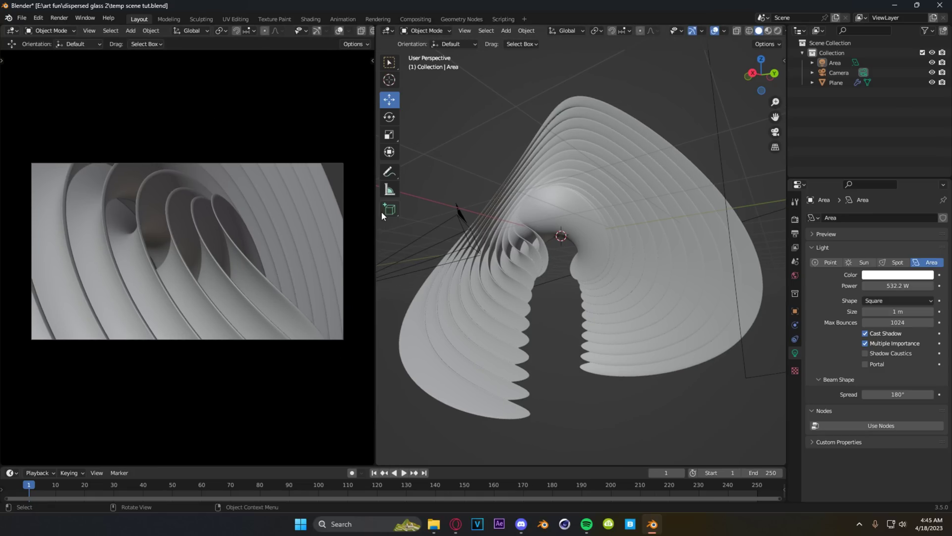
left_click_drag(374, 210, 352, 212)
scroll(585, 278, "down", 5)
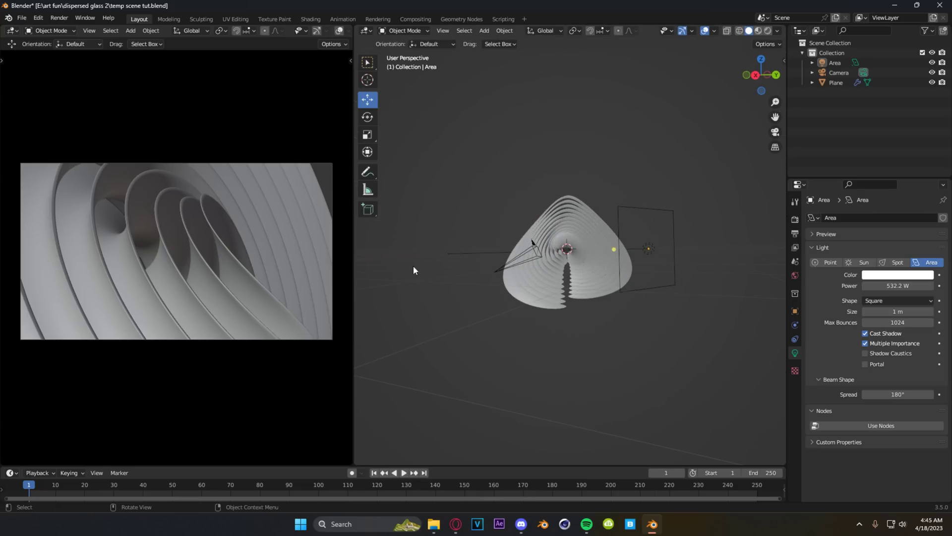
Preview the camera view in Rendered shading and return it to the previous shading mode.
key("z")
left_click(220, 193)
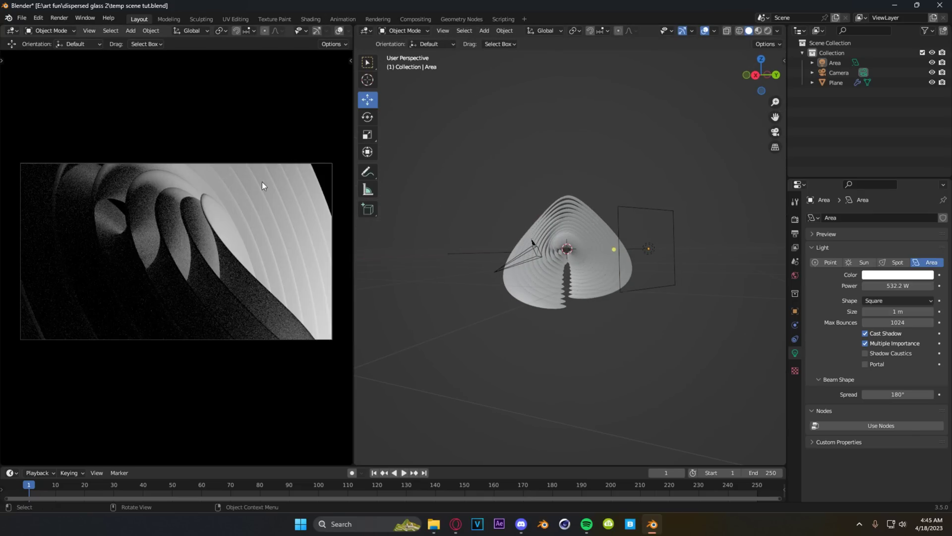
key("z")
left_click(249, 240)
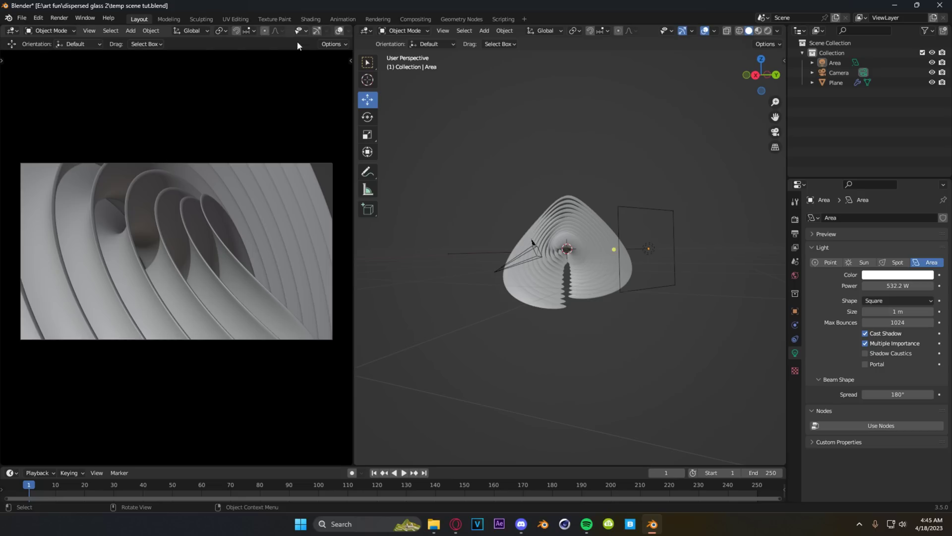
Append the material Atti Glass V2 from testing glass new.blend.
left_click(22, 20)
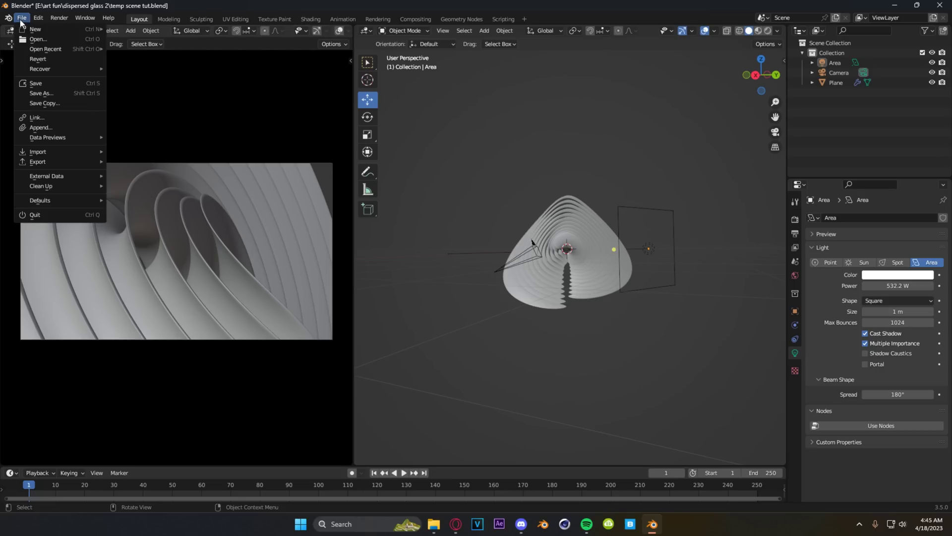
left_click(55, 126)
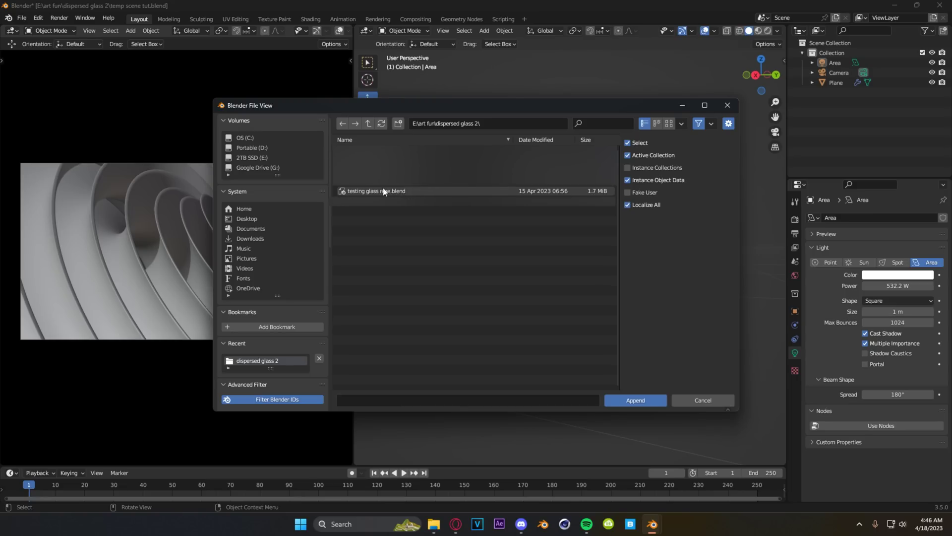
double_click(411, 193)
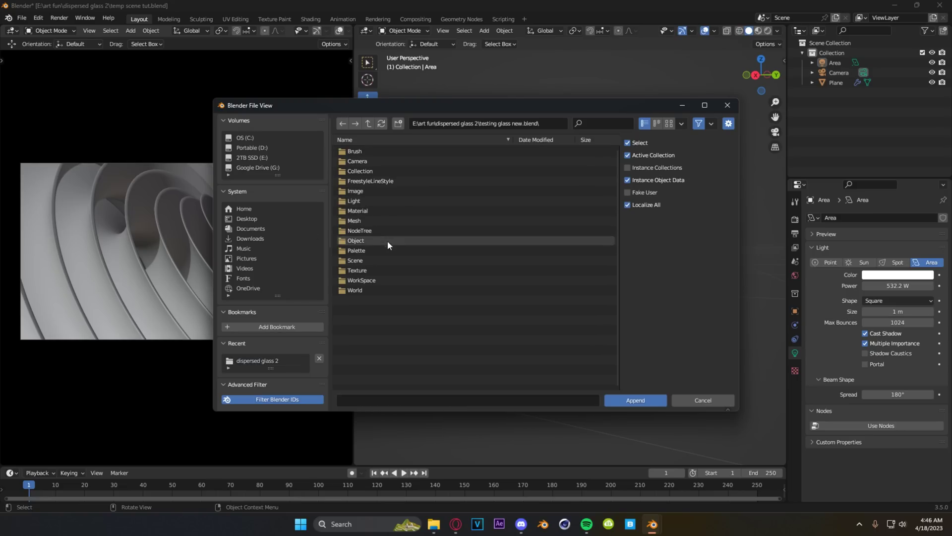
double_click(373, 210)
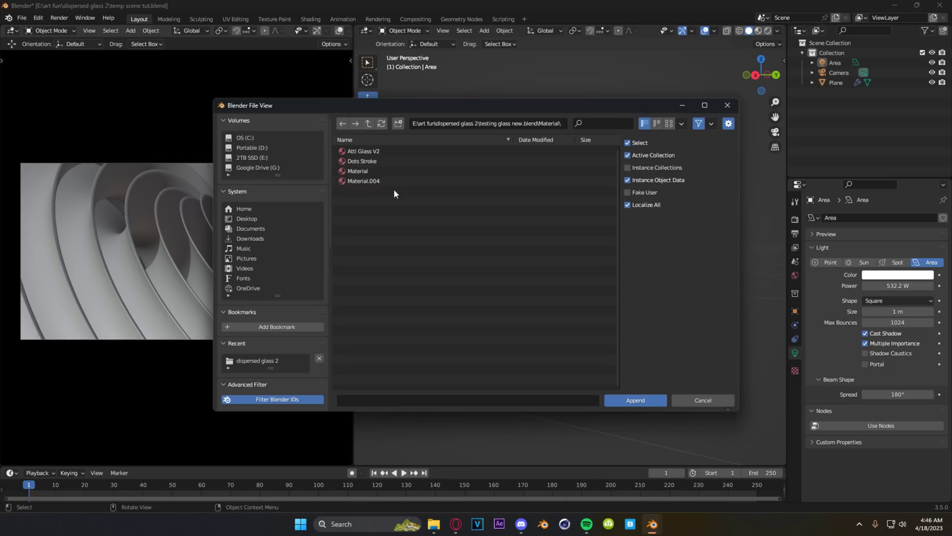
left_click(385, 149)
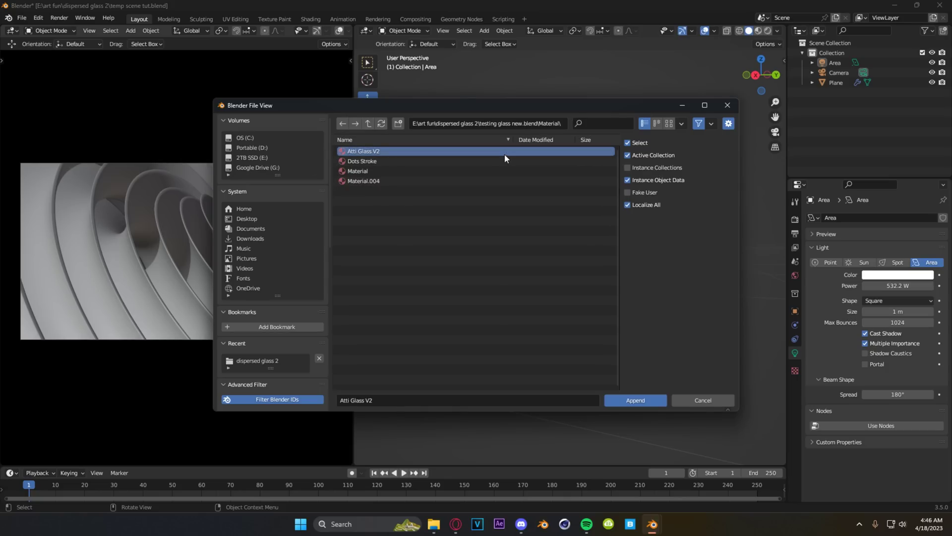
left_click(636, 400)
Assign the Atti Glass V2 material to the layered plane and save the file.
scroll(600, 322, "up", 5)
left_click(746, 324)
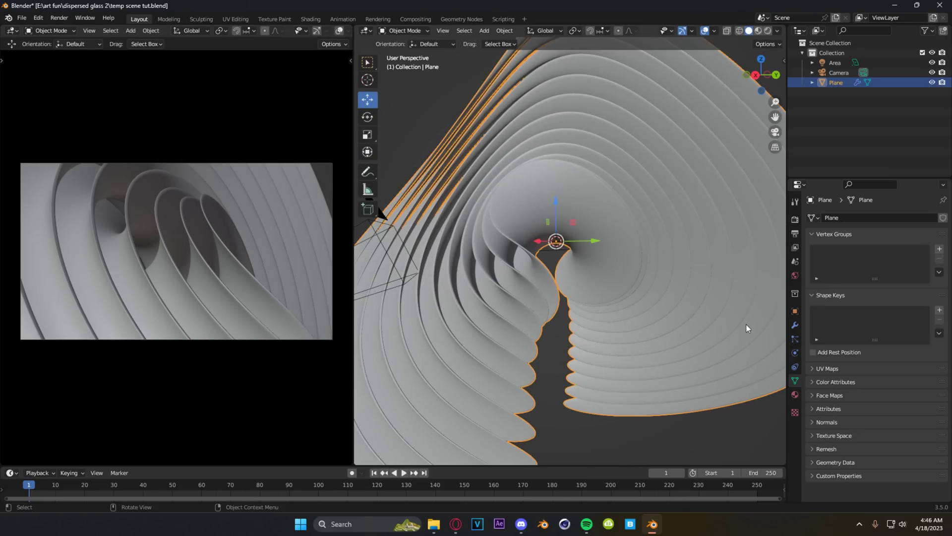
left_click(795, 394)
left_click(810, 263)
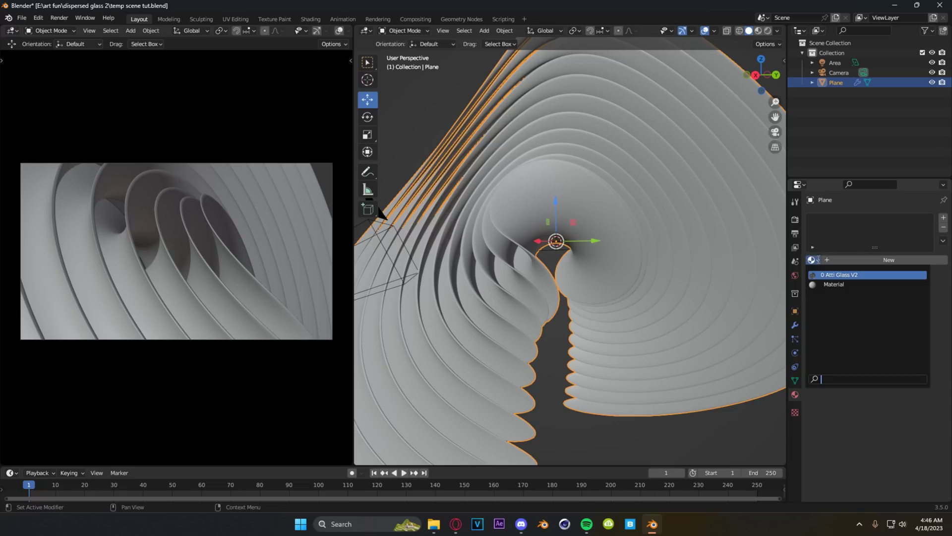
left_click(850, 272)
key("ctrl+s")
Set the glass material's Clear value to 0.
scroll(521, 242, "down", 8)
middle_click_drag(522, 243, 591, 283)
scroll(844, 389, "down", 6)
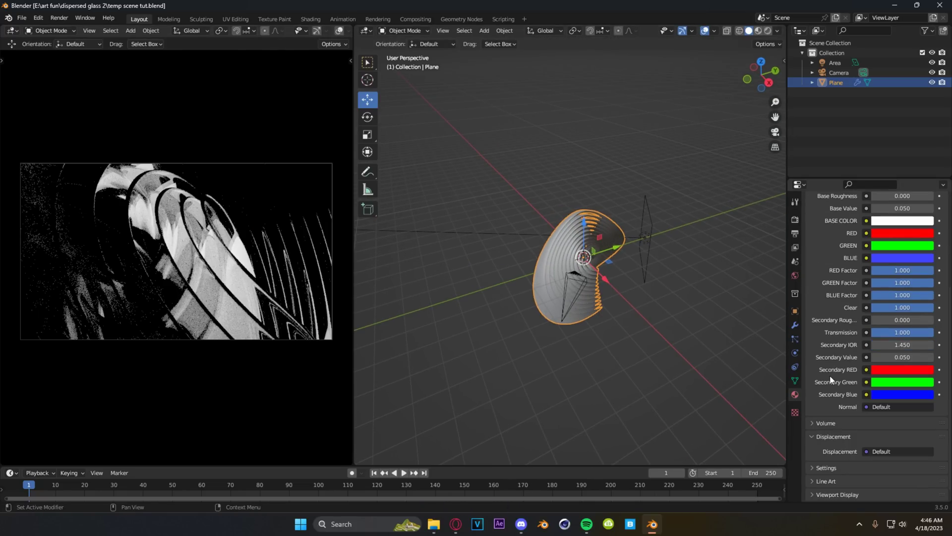
left_click_drag(932, 307, 873, 307)
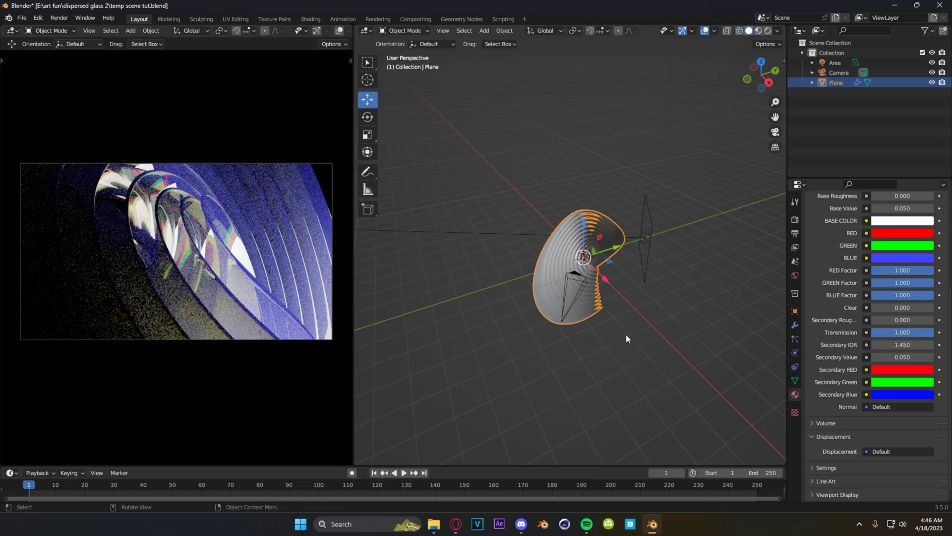
Tint the glass material's BASE COLOR pale aqua and change its BLUE color to a lighter blue with hue 0.629 and saturation 0.914.
scroll(595, 345, "up", 5)
middle_click_drag(536, 362, 551, 339)
scroll(538, 350, "down", 4)
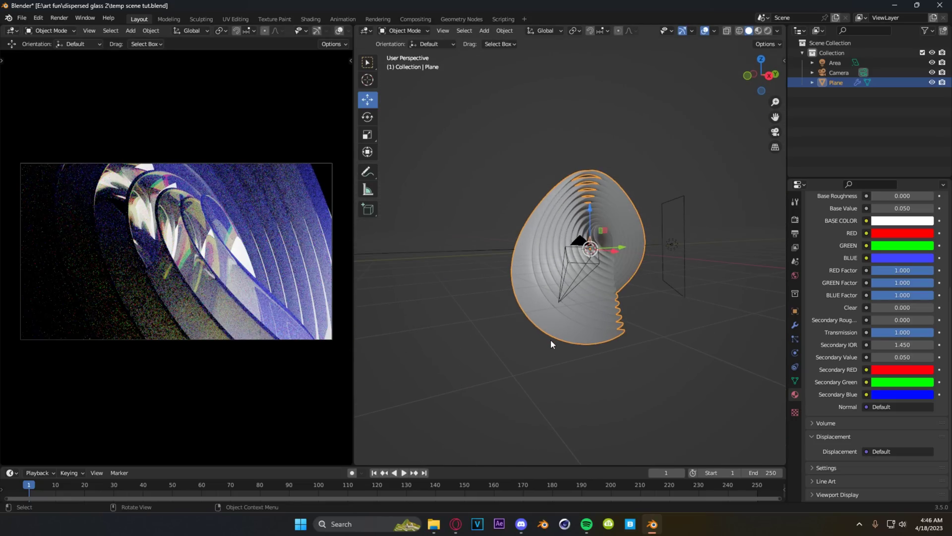
scroll(518, 326, "up", 3)
scroll(890, 264, "up", 2)
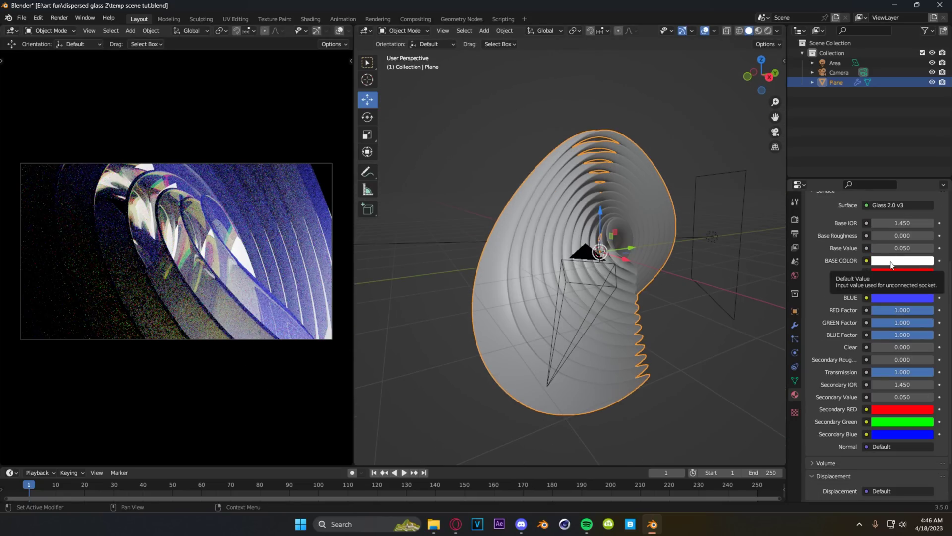
left_click(888, 261)
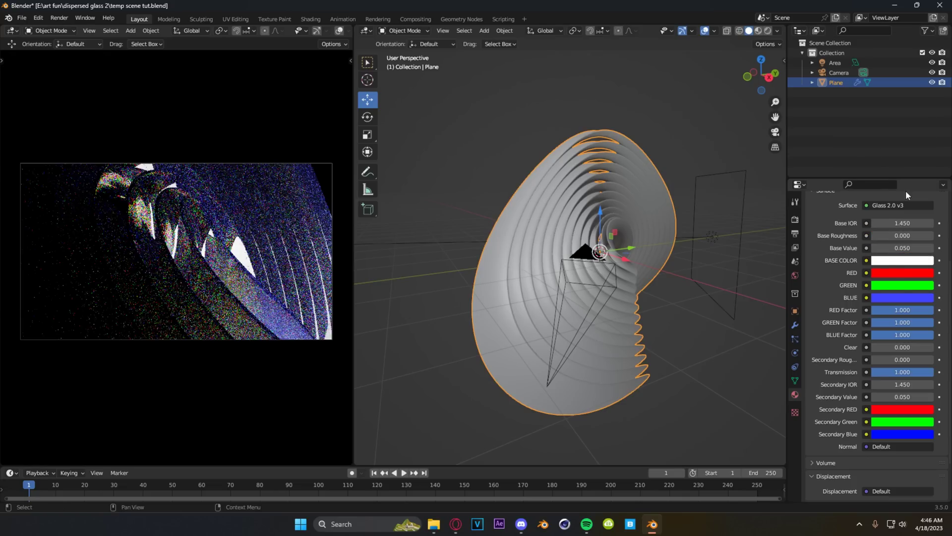
left_click(889, 260)
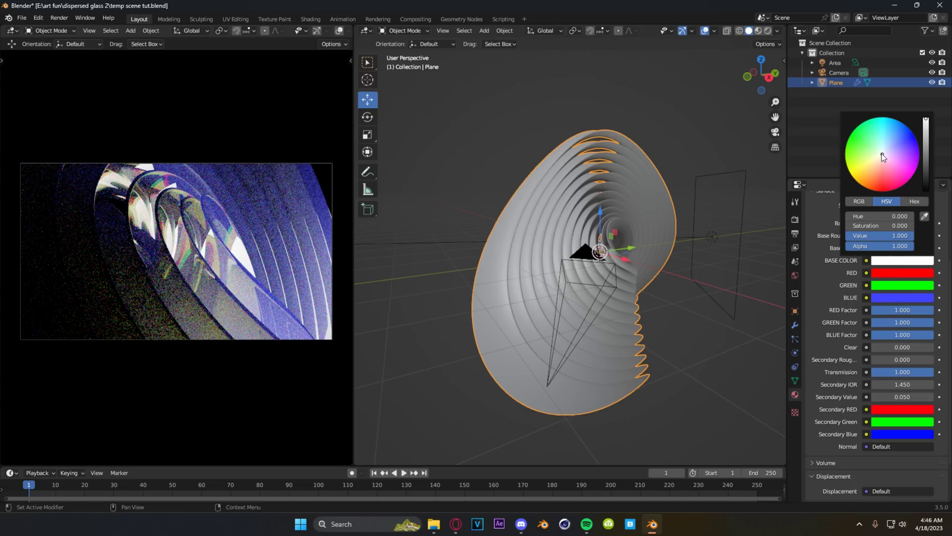
left_click_drag(882, 154, 880, 148)
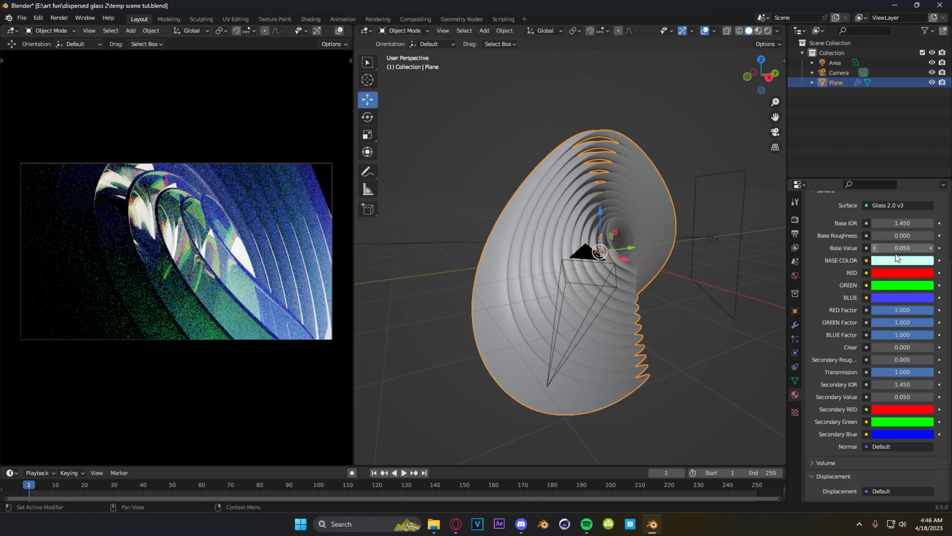
left_click(901, 297)
left_click_drag(906, 181, 898, 171)
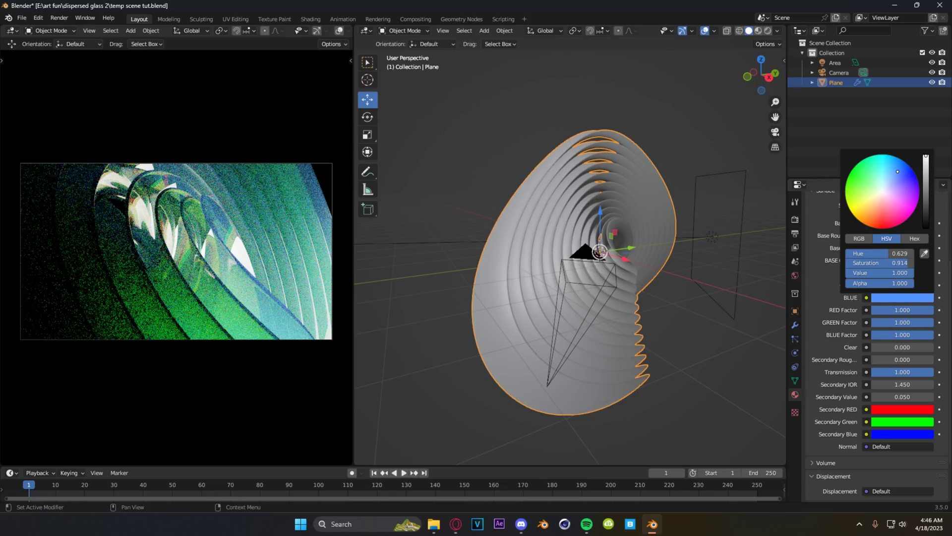
Set the glass material's Base Roughness to 0.110 and its Transmission to 0.866.
left_click_drag(877, 235, 887, 235)
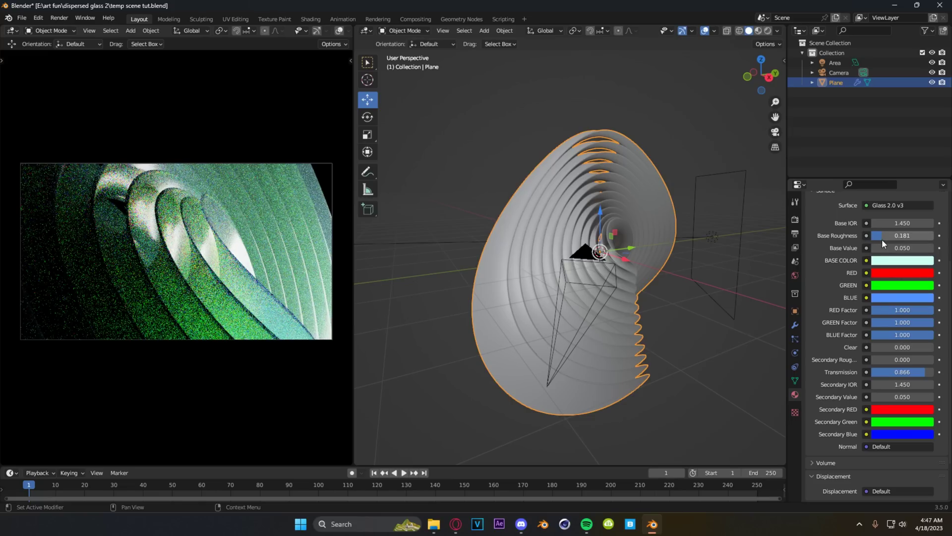
left_click_drag(888, 235, 882, 235)
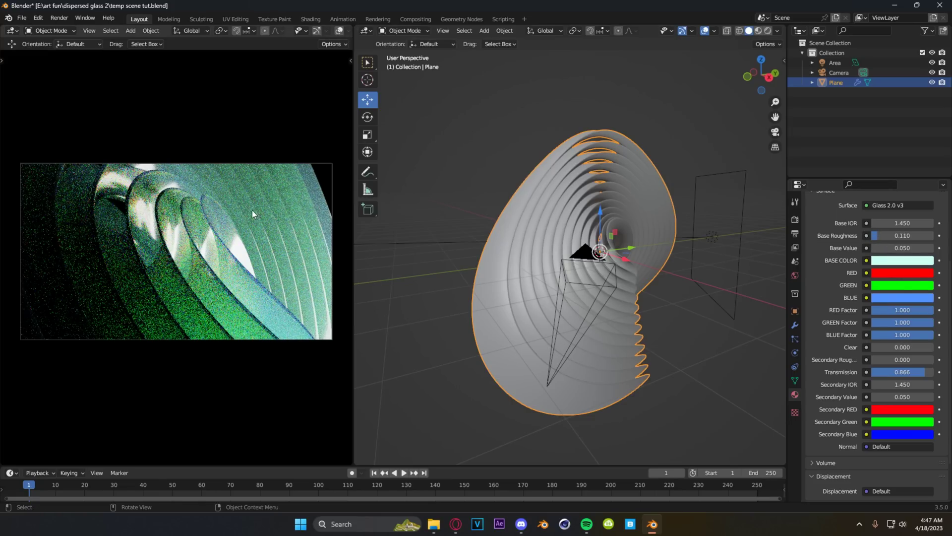
Duplicate the area light beside the glass shape, rotating the copy about the Z axis and rescaling it.
scroll(570, 303, "down", 3)
middle_click_drag(571, 303, 643, 348)
left_click(662, 233)
key("shift+d")
key("r")
key("z")
left_click(632, 342)
scroll(632, 342, "up", 1)
key("s")
left_click(603, 342)
Reposition the duplicated area light close to the front of the glass shape near the camera.
left_click_drag(650, 385, 576, 332)
middle_click_drag(576, 332, 634, 300)
left_click_drag(621, 222, 624, 169)
left_click_drag(649, 211, 625, 206)
left_click_drag(589, 169, 589, 220)
scroll(592, 283, "up", 5)
left_click_drag(662, 269, 632, 272)
left_click_drag(589, 226, 589, 260)
Rotate the duplicated area light about the Y axis to re-aim it at the glass shape.
key("r")
key("y")
left_click(592, 331)
scroll(591, 328, "down", 5)
middle_click_drag(583, 315, 620, 306)
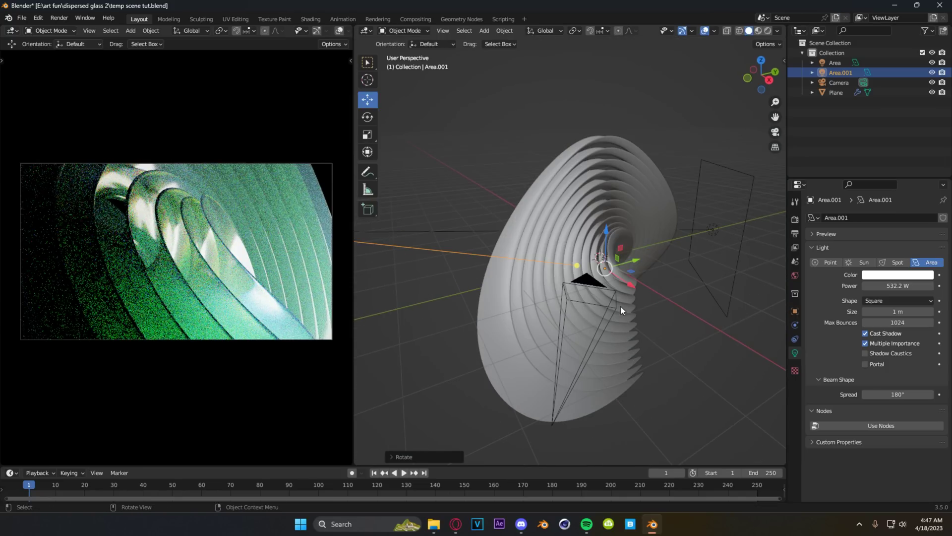
Duplicate the small area light again, rotate the new copy about the Z axis and move it near the shape.
key("shift+d")
left_click(472, 294)
key("r")
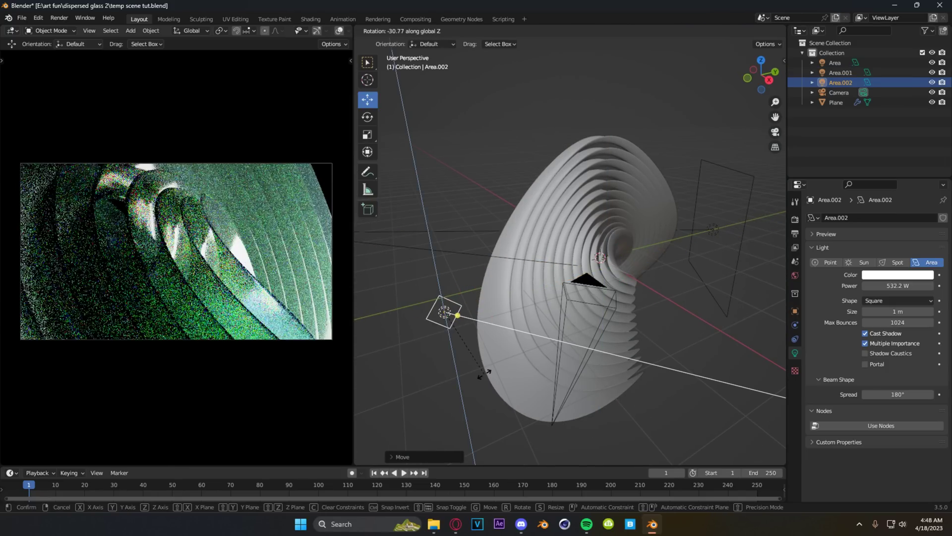
left_click(483, 373)
key("g")
left_click_drag(614, 384, 614, 384)
Set the third area light's power to 19.9 W and reposition it close to the shape and camera.
left_click_drag(899, 285, 873, 286)
left_click_drag(577, 398, 547, 359)
left_click_drag(559, 321, 655, 295)
middle_click_drag(655, 310, 624, 290)
left_click_drag(590, 237, 590, 246)
middle_click_drag(675, 268, 730, 275)
scroll(645, 248, "down", 4)
Add a new mesh plane, scale it up and rotate it about the Y and Z axes.
key("shift+a")
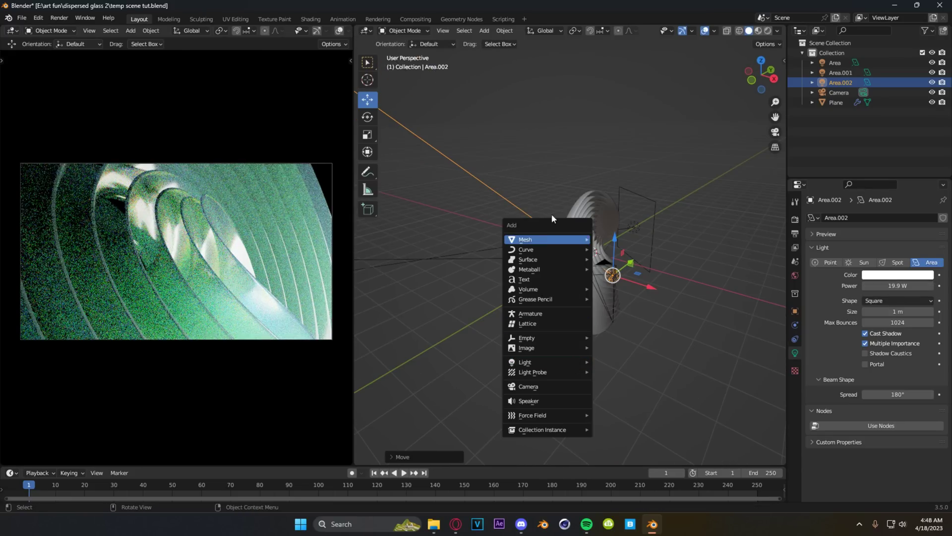
left_click(608, 239)
key("s")
left_click(775, 132)
key("r")
key("y")
key("r")
key("z")
Move the new plane behind the glass shape and enlarge it as a backdrop.
middle_click_drag(650, 317, 585, 308)
left_click_drag(620, 256, 766, 238)
left_click_drag(741, 278, 701, 230)
scroll(701, 263, "down", 2)
key("s")
left_click(729, 300)
Duplicate the original area light beside the shape and rotate the copy about the Z axis toward the backdrop.
left_click(640, 254)
key("shift+d")
key("r")
key("z")
left_click(585, 290)
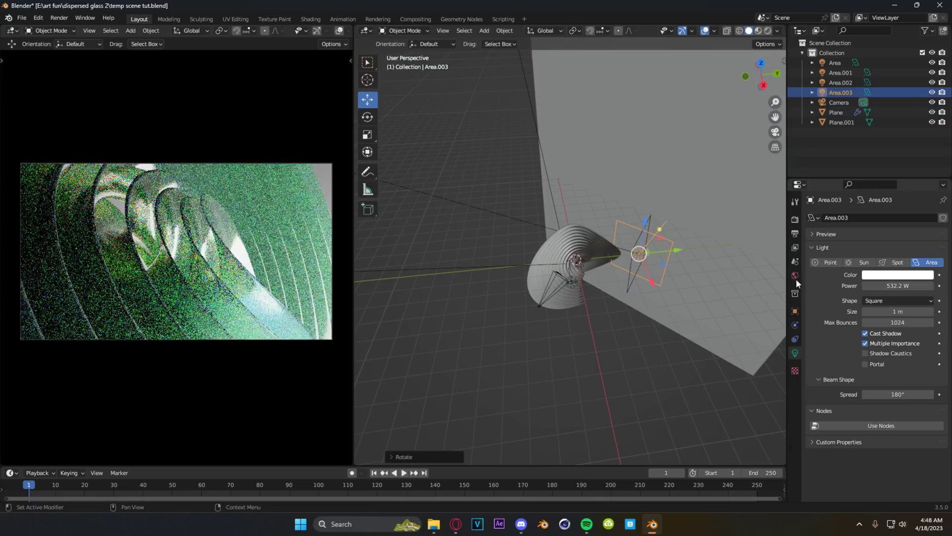
Give the backdrop plane a new material with a green Base Color of hue 0.321, saturation 0.910 and value 0.800.
left_click(739, 297)
left_click(795, 392)
left_click(887, 260)
left_click(897, 347)
mouse_move(884, 242)
left_mouse_down()
mouse_move(874, 253)
mouse_move(869, 237)
mouse_move(857, 237)
left_mouse_up()
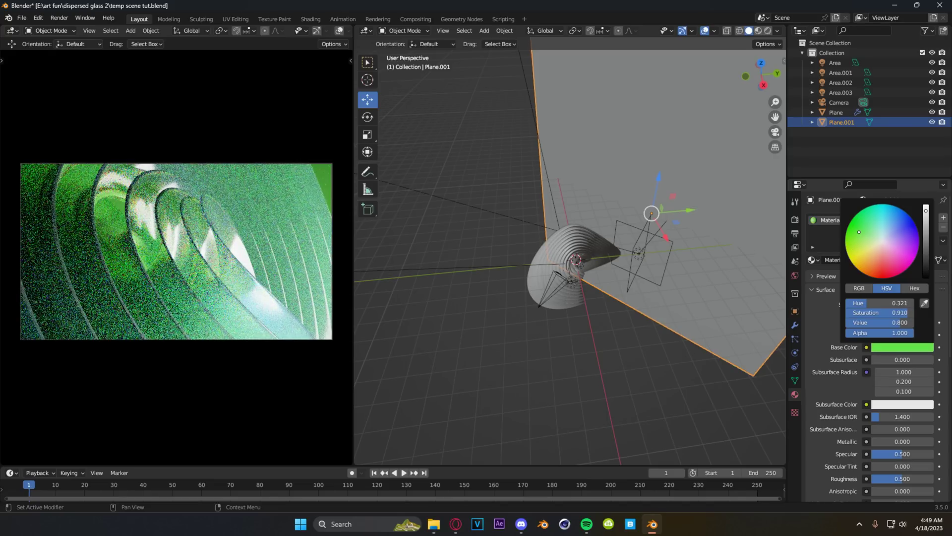
left_click(629, 342)
Try rotating the original area light about the Z axis, moving it and rescaling it.
scroll(630, 327, "down", 3)
middle_click_drag(640, 343, 630, 310)
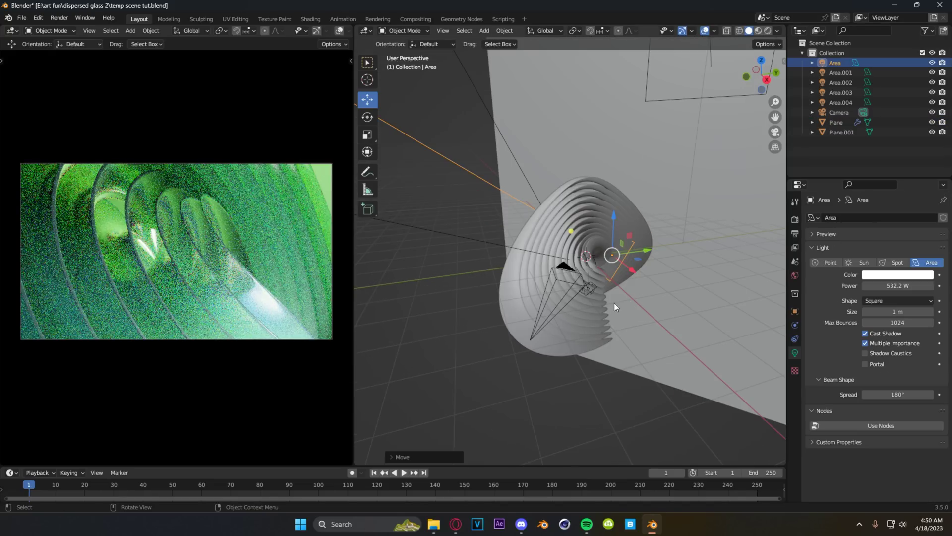
key("r")
key("z")
left_click(590, 287)
left_click_drag(631, 270, 612, 262)
key("s")
left_click(655, 297)
Remove the original area light and reposition a remaining light near the glass shape.
key("Delete")
middle_click_drag(609, 254, 585, 316)
key("ctrl+z")
key("g")
left_click(567, 249)
middle_click_drag(567, 249, 558, 293)
Duplicate the 19.9 W area light, position the copy by the upper part of the glass shape, and save the file.
key("shift+d")
left_click_drag(561, 225, 560, 217)
left_click_drag(585, 258, 590, 259)
middle_click_drag(590, 259, 541, 265)
left_click_drag(563, 250, 544, 286)
left_click(544, 284)
key("ctrl+s")
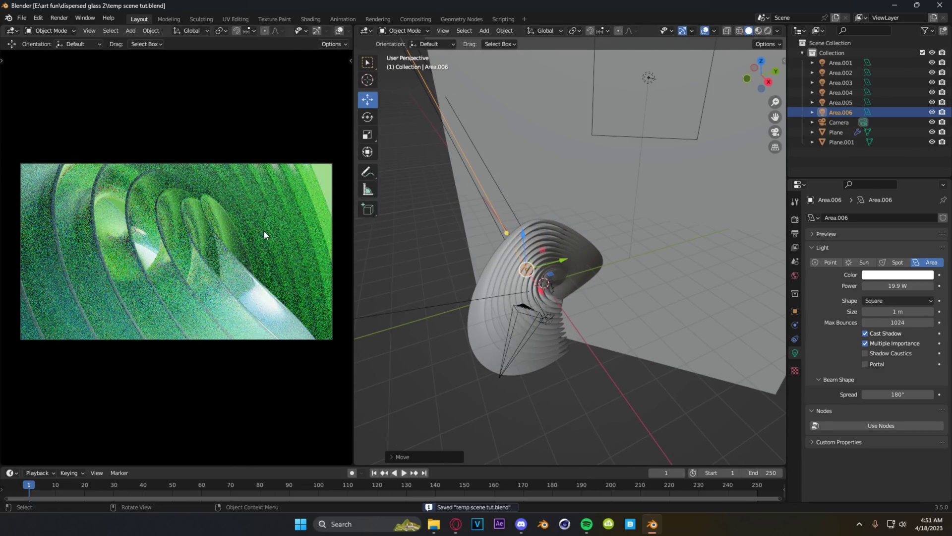
Add a Principled BSDF node to the Atti Glass V2 material, placed above and left of the Glass 2.0 v3 group.
key("z")
left_click(189, 235)
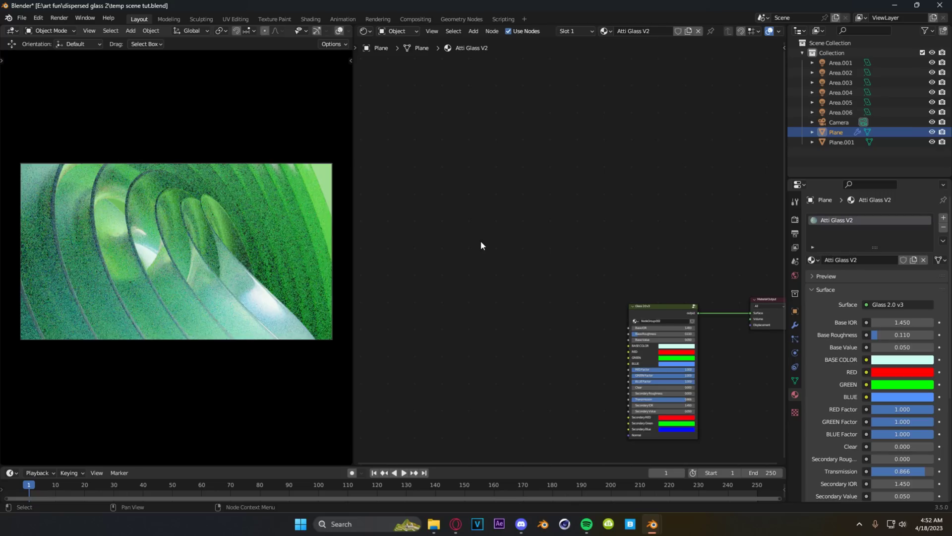
key("shift+a")
left_click(481, 242)
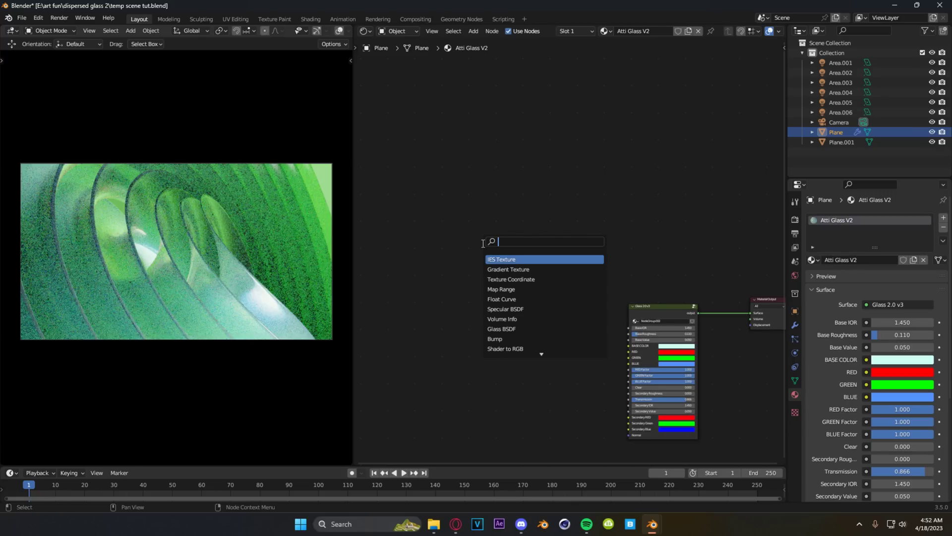
type("prince")
key("Return")
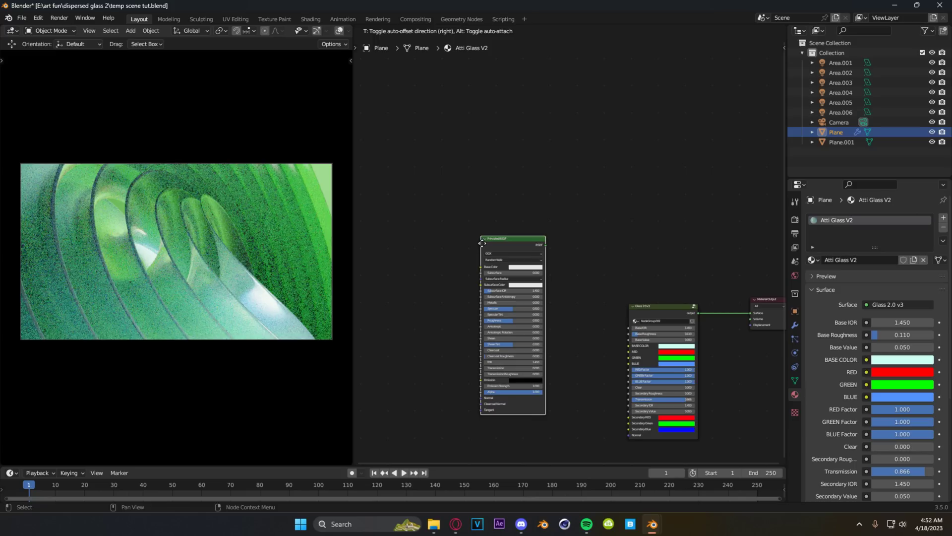
left_click(548, 147)
middle_click_drag(618, 228, 585, 237)
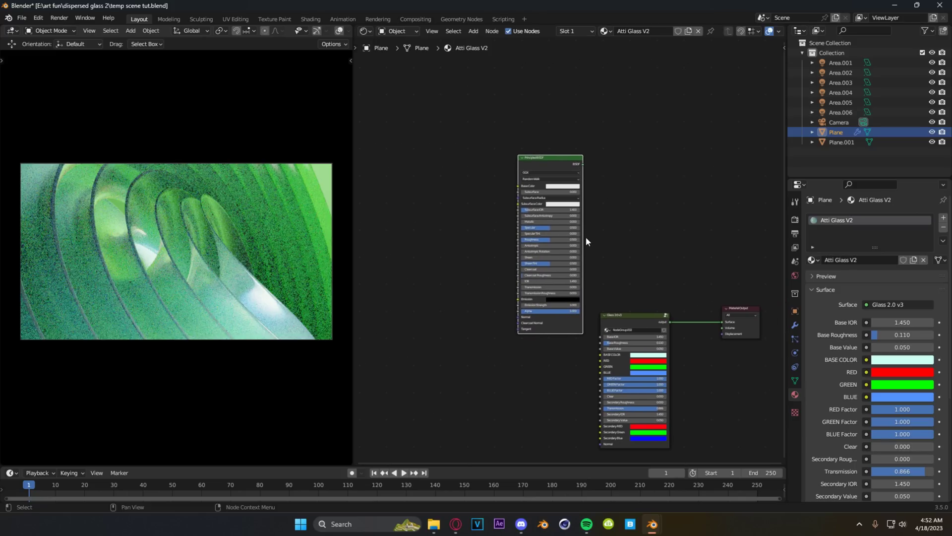
Connect the Principled BSDF output to the Material Output's Surface input, replacing the Glass 2.0 v3 group.
scroll(586, 237, "up", 2)
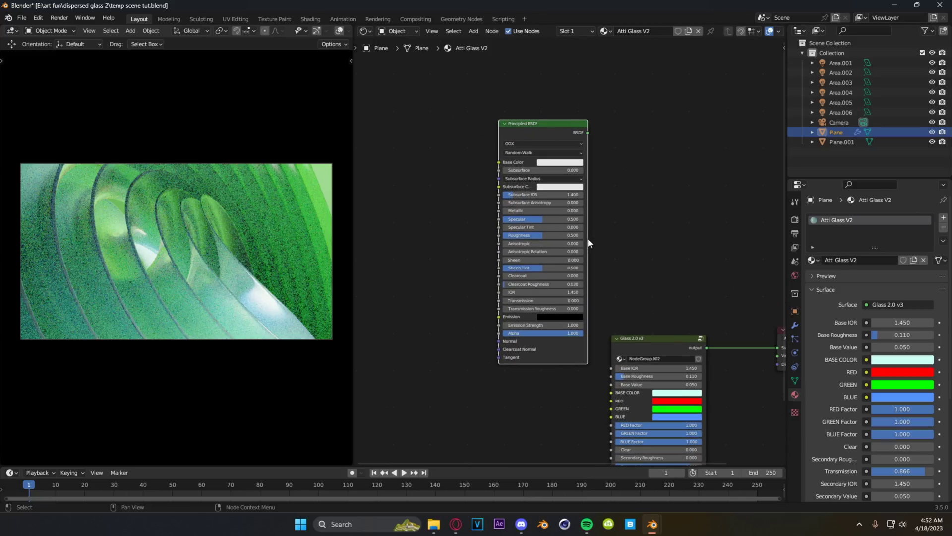
scroll(585, 236, "up", 1)
scroll(579, 203, "down", 2)
key("Home")
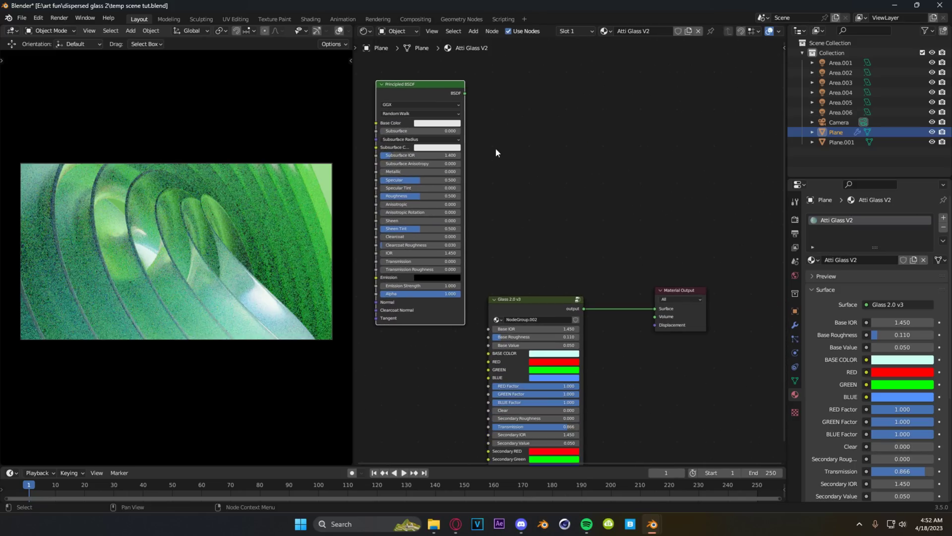
left_click_drag(465, 93, 656, 308)
scroll(441, 203, "up", 1)
middle_click_drag(441, 202, 641, 265)
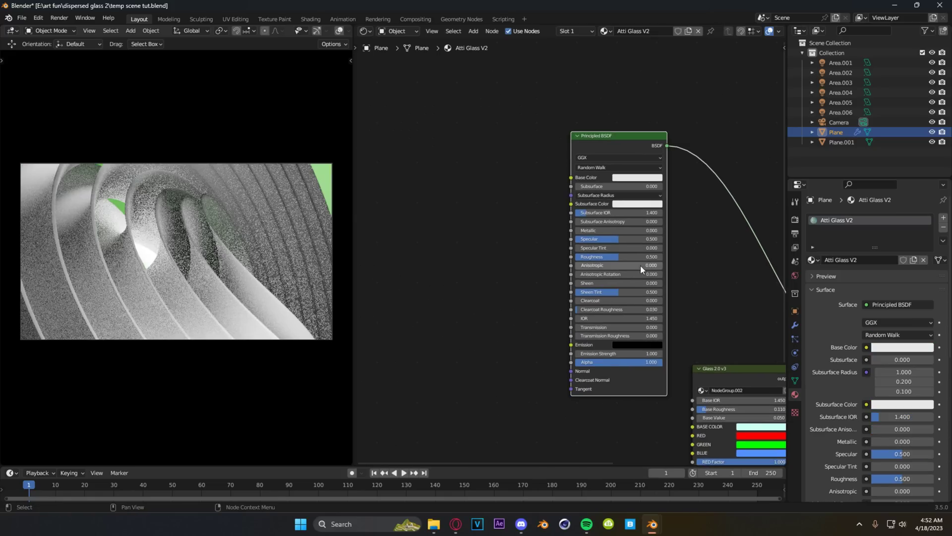
Set the Principled BSDF's Subsurface to 0.173 and its Base Color to a teal green.
left_click_drag(594, 144, 473, 147)
scroll(571, 249, "up", 5)
middle_click_drag(496, 226, 565, 242)
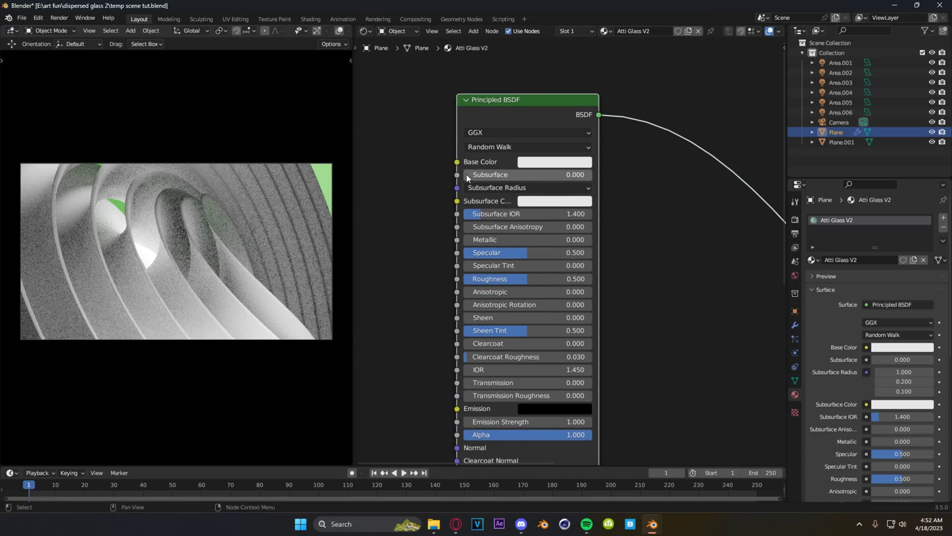
left_click_drag(466, 174, 488, 174)
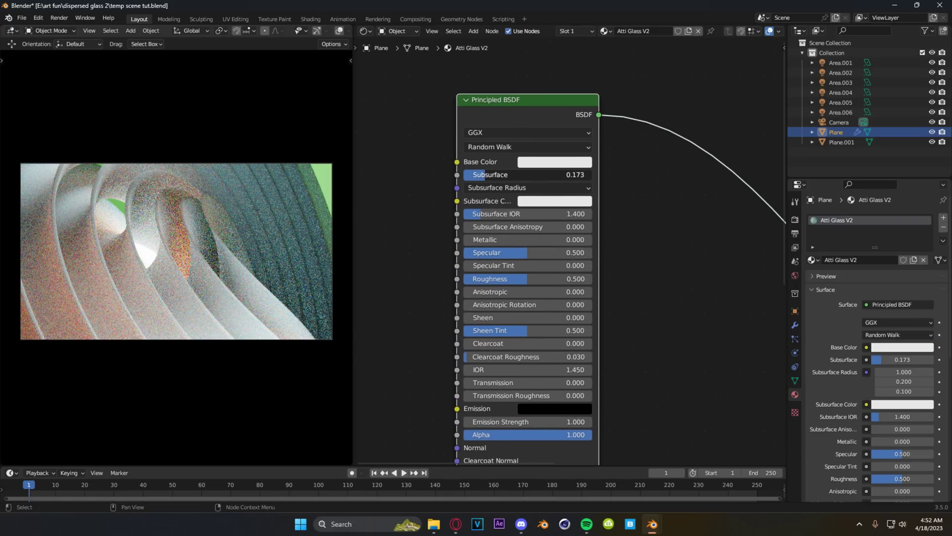
scroll(598, 243, "up", 1)
left_click(592, 149)
left_click_drag(602, 168, 581, 179)
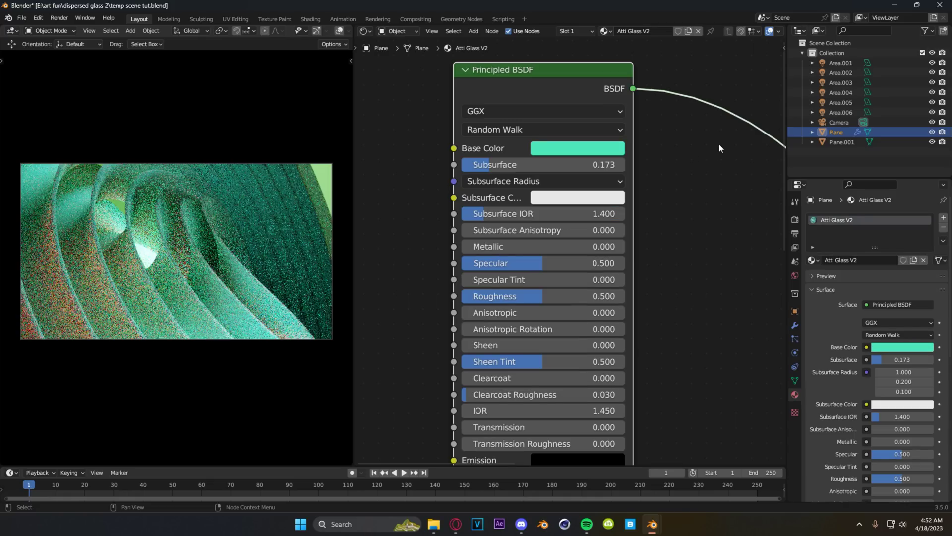
Set the Principled BSDF's Subsurface Radius values to 0.100, 1.500 and 2.000.
scroll(570, 251, "up", 1)
left_click(535, 155)
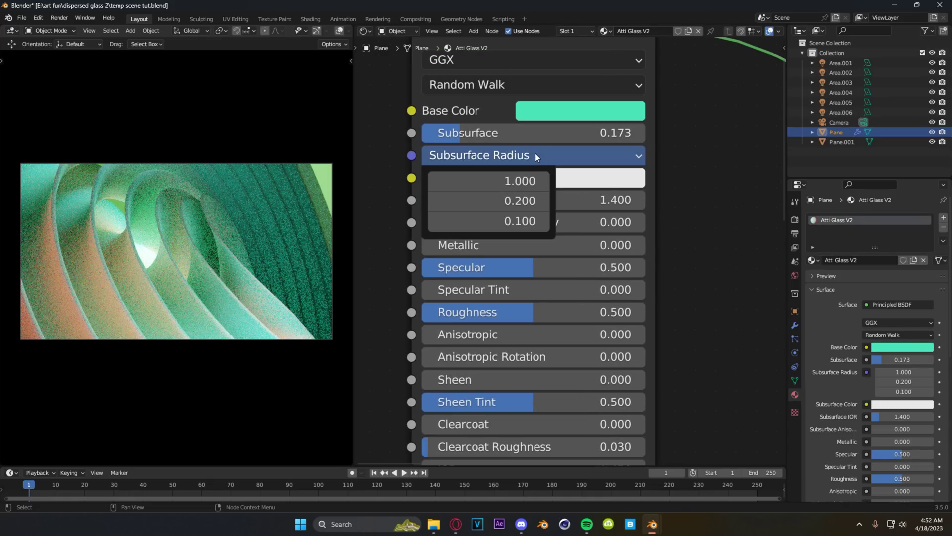
left_click_drag(496, 181, 451, 181)
left_click_drag(524, 201, 588, 201)
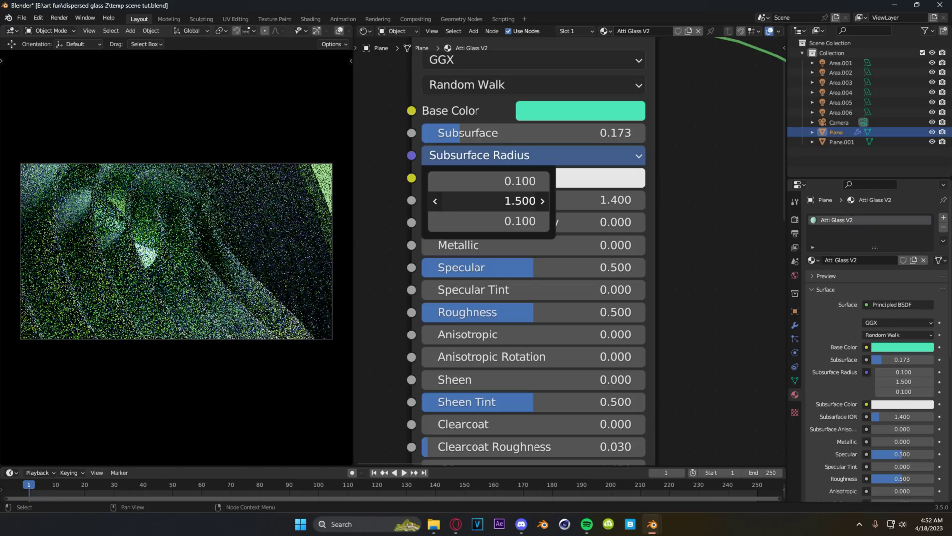
left_click_drag(524, 221, 618, 221)
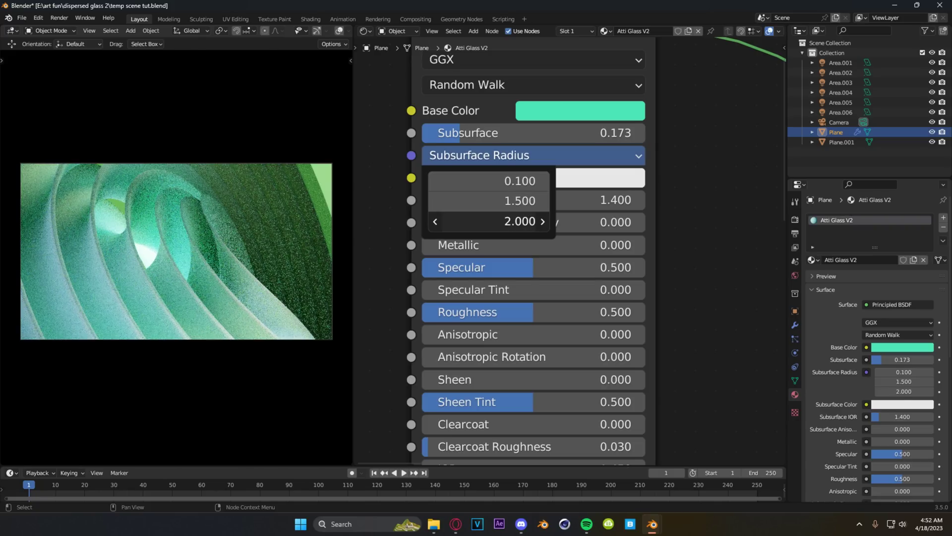
Raise the Principled BSDF's Roughness to 1.000.
scroll(664, 221, "down", 5)
scroll(647, 227, "up", 3)
left_click_drag(585, 246, 687, 249)
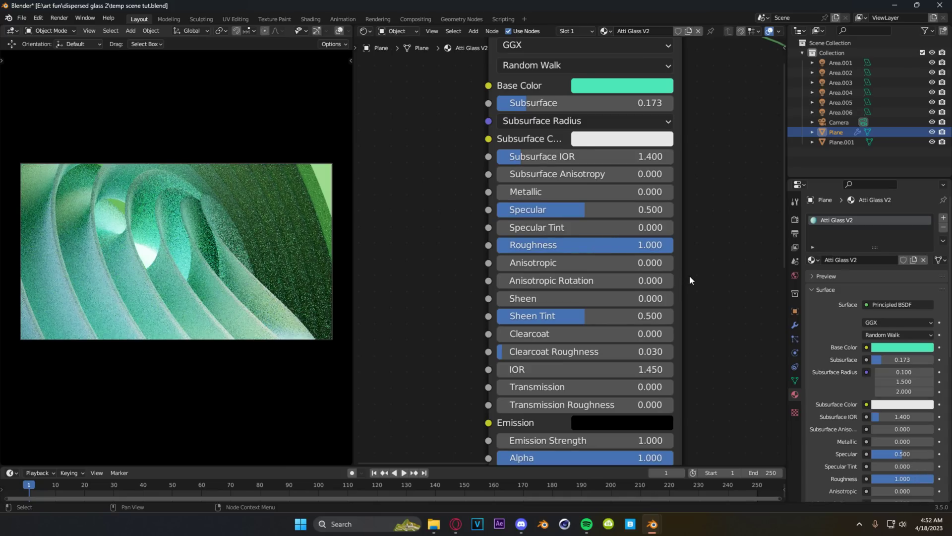
Duplicate the teal Principled BSDF, place the copy above it, and connect the copy to the Material Output's Surface.
scroll(684, 281, "down", 7)
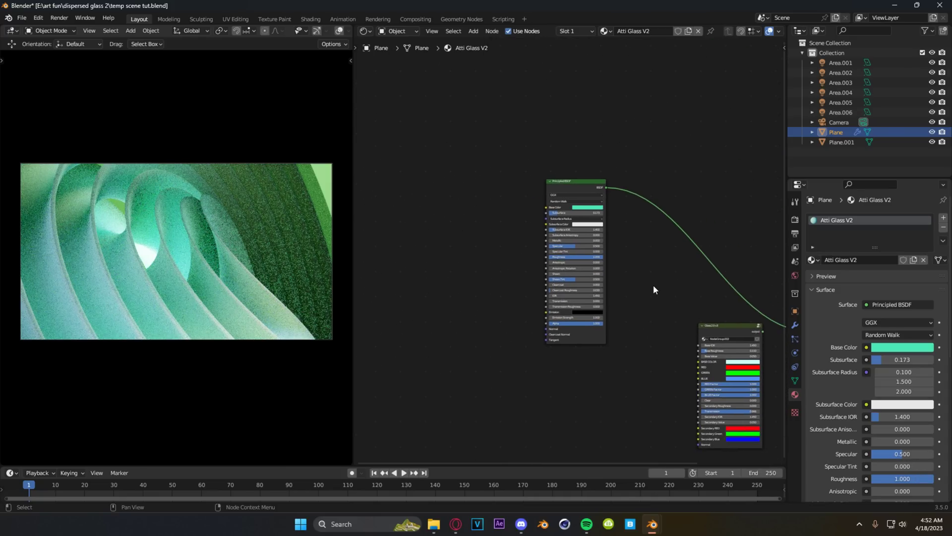
left_click_drag(731, 326, 631, 386)
left_click_drag(510, 61, 680, 372)
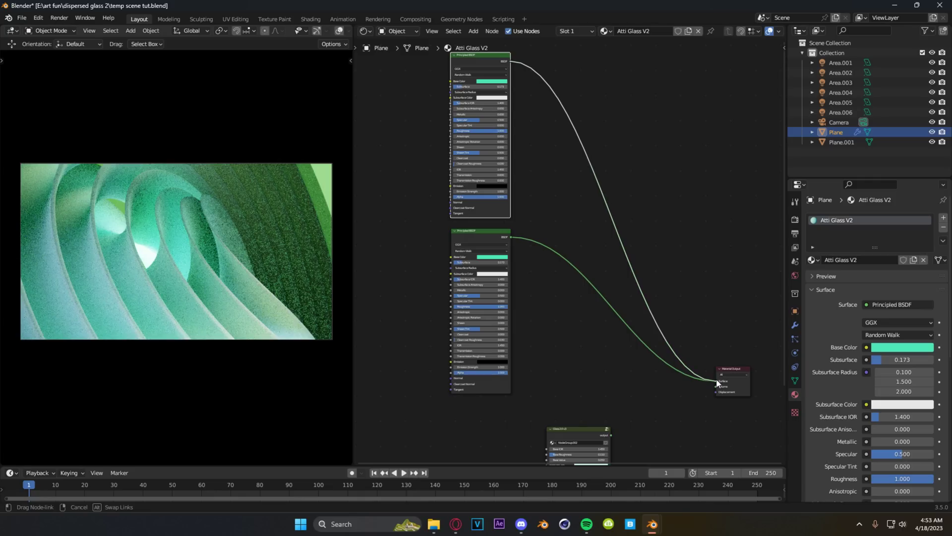
scroll(653, 319, "up", 6)
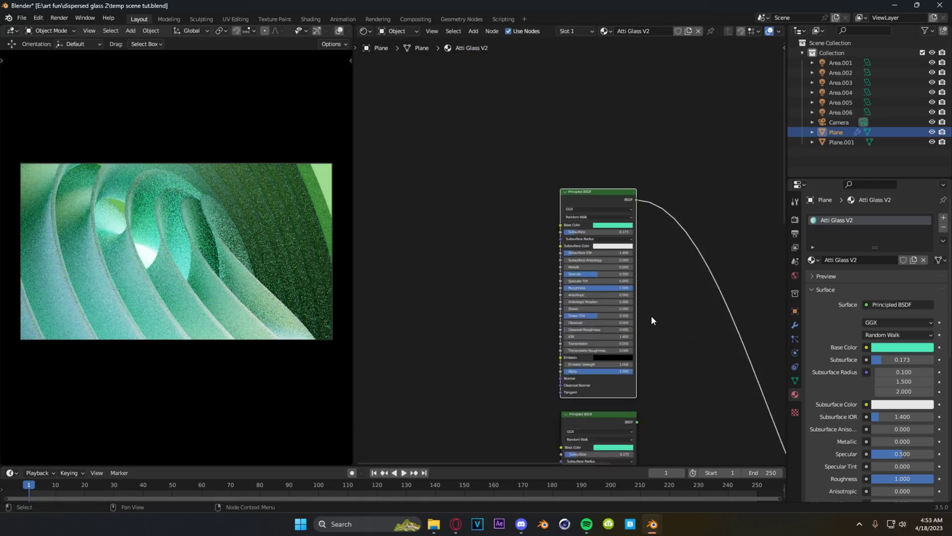
Change the Base Color of the upper Principled BSDF copy to light blue.
scroll(413, 217, "down", 2)
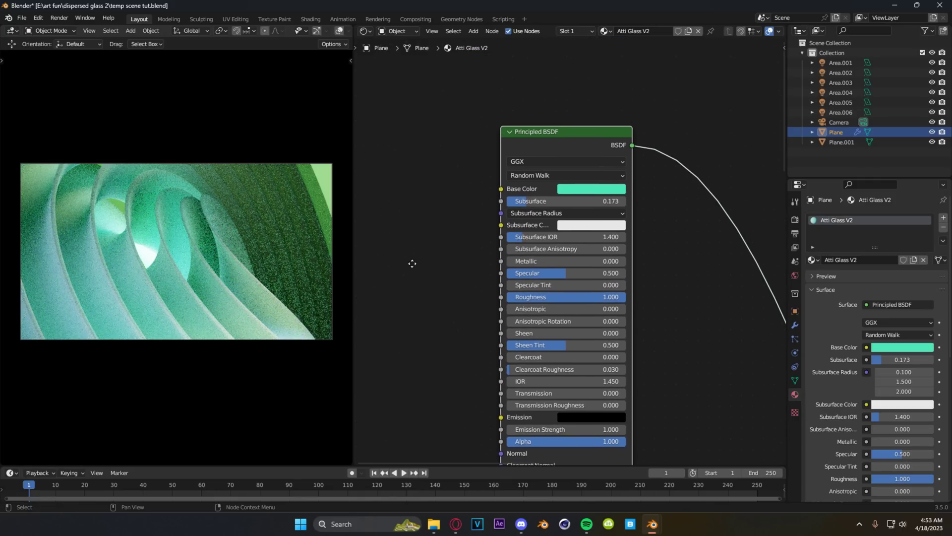
left_click(571, 195)
left_click_drag(597, 52, 617, 58)
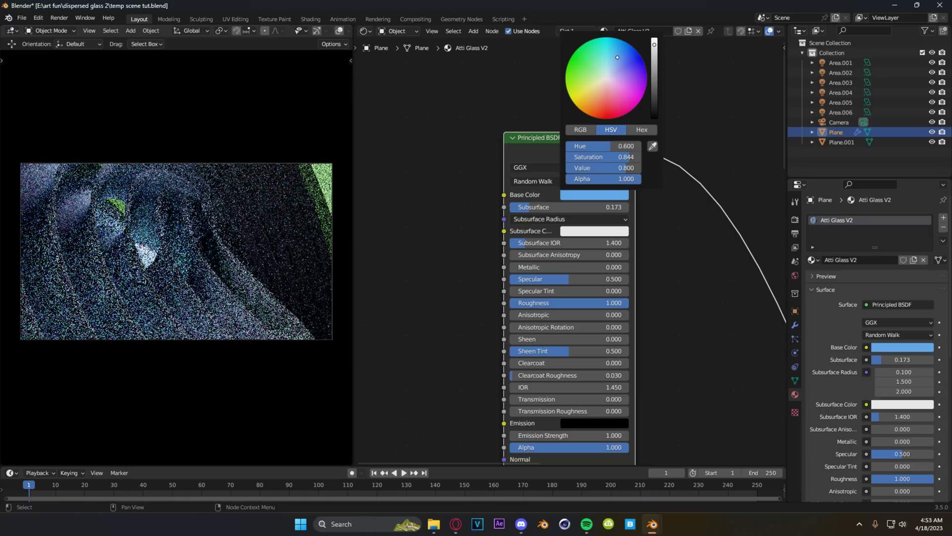
scroll(644, 287, "down", 3)
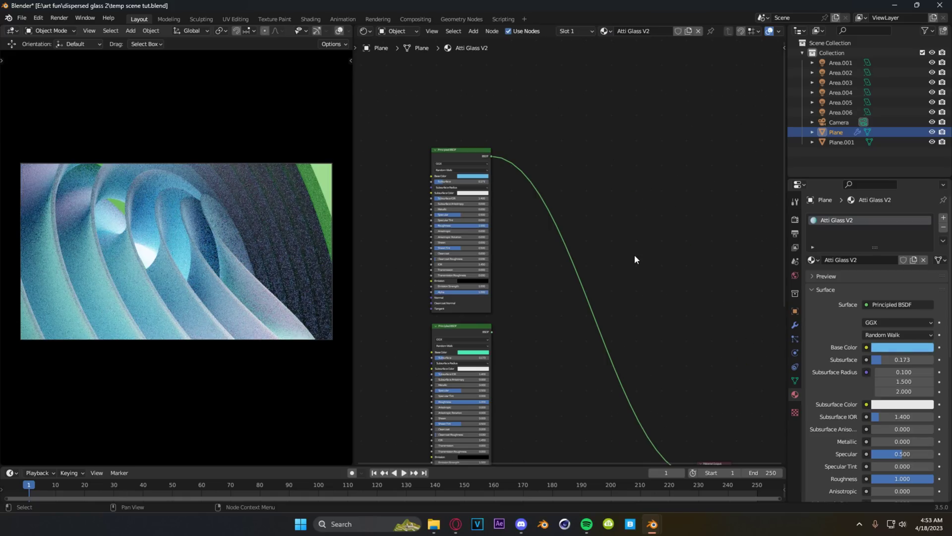
Add a Mix Shader fed by both Principled BSDFs, plus Noise Texture and ColorRamp nodes.
key("shift+a")
type("mix")
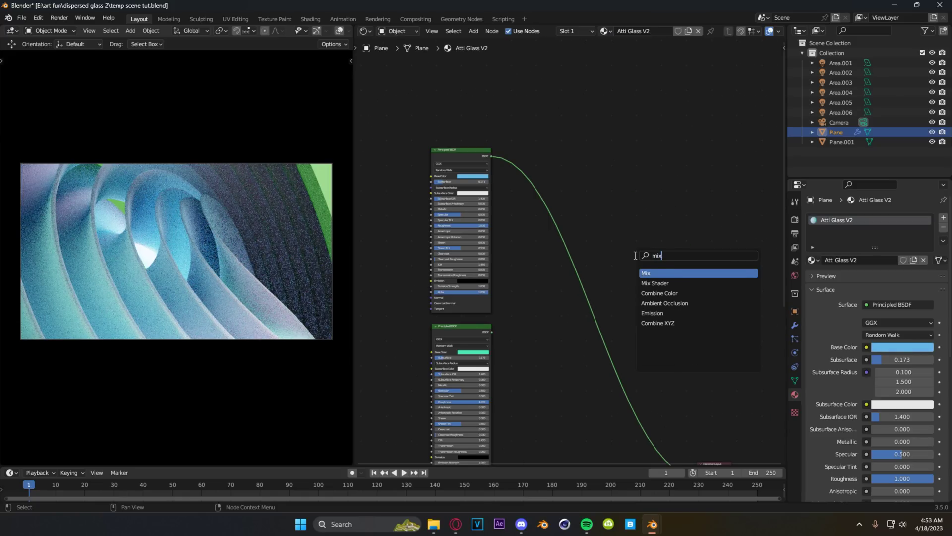
key("Return")
left_click(638, 252)
key("shift+a")
mouse_move(626, 243)
type("noise'")
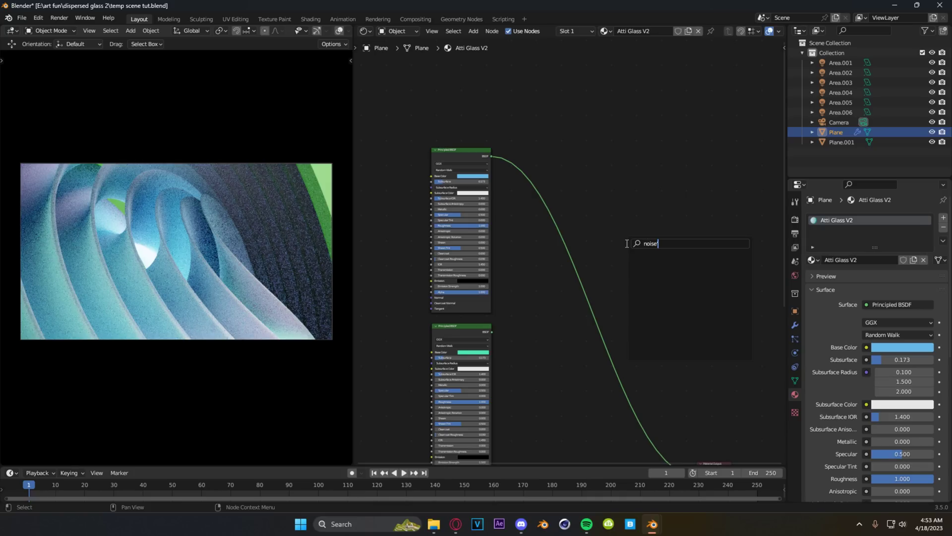
key("BackSpace")
Link the Noise Texture's Color to the ColorRamp's Fac, the ramp's Color to the Mix Shader's Fac, and the Mix Shader to the Material Output.
left_click_drag(420, 117, 458, 129)
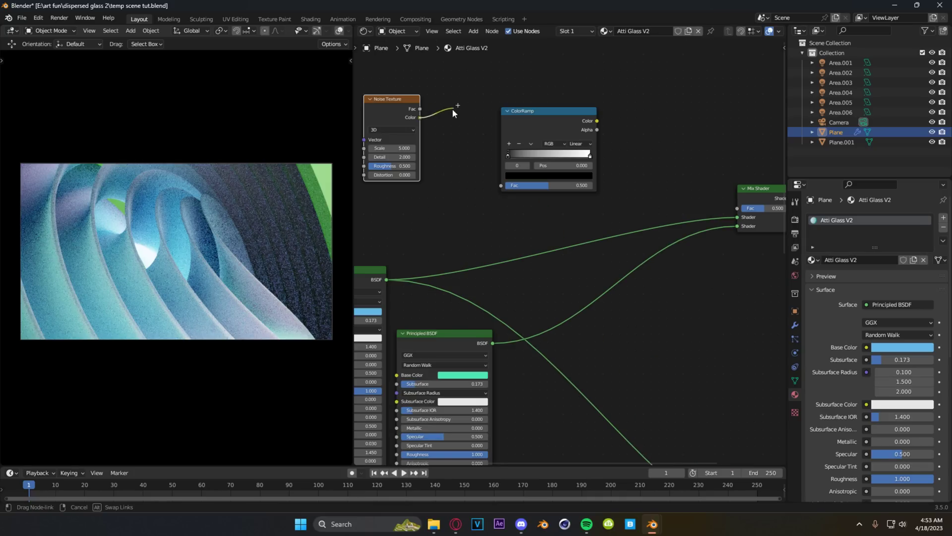
left_click_drag(435, 83, 502, 185)
left_click_drag(597, 120, 738, 208)
key("Home")
middle_click_drag(558, 282, 486, 239)
left_click_drag(614, 106, 629, 356)
Switch the viewport to Material Preview and sharpen the ColorRamp transition, moving the white stop to 0.409 and the black stop close beside it.
key("z")
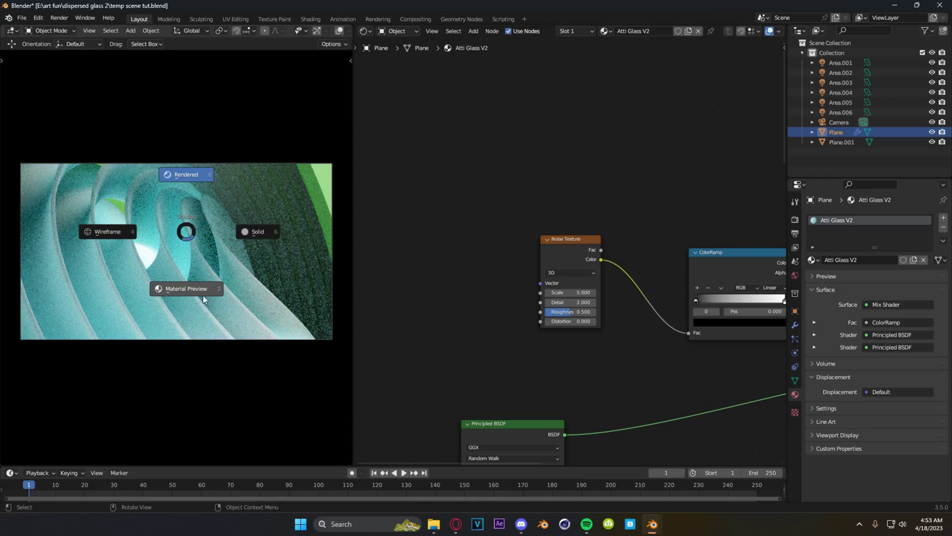
left_click(189, 289)
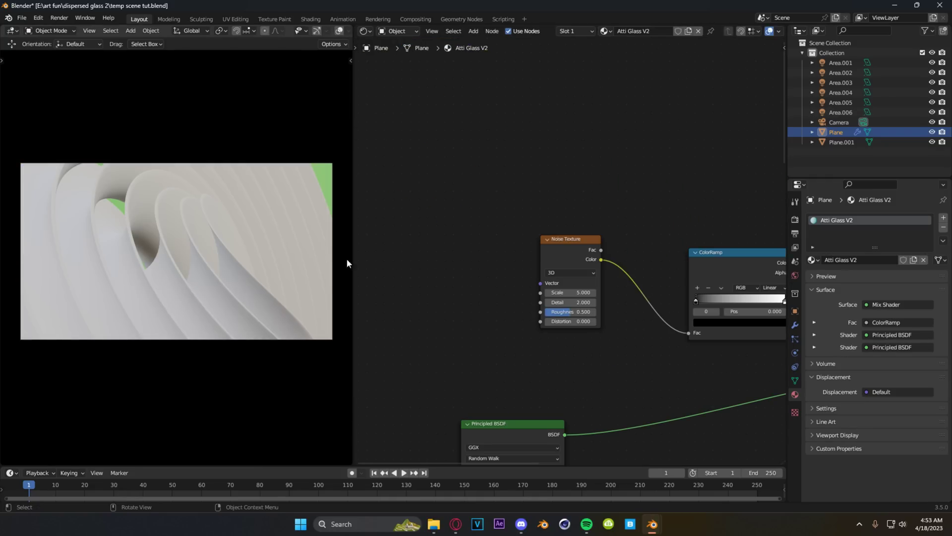
scroll(572, 252, "up", 5)
middle_click_drag(670, 378, 385, 237)
scroll(550, 252, "up", 2)
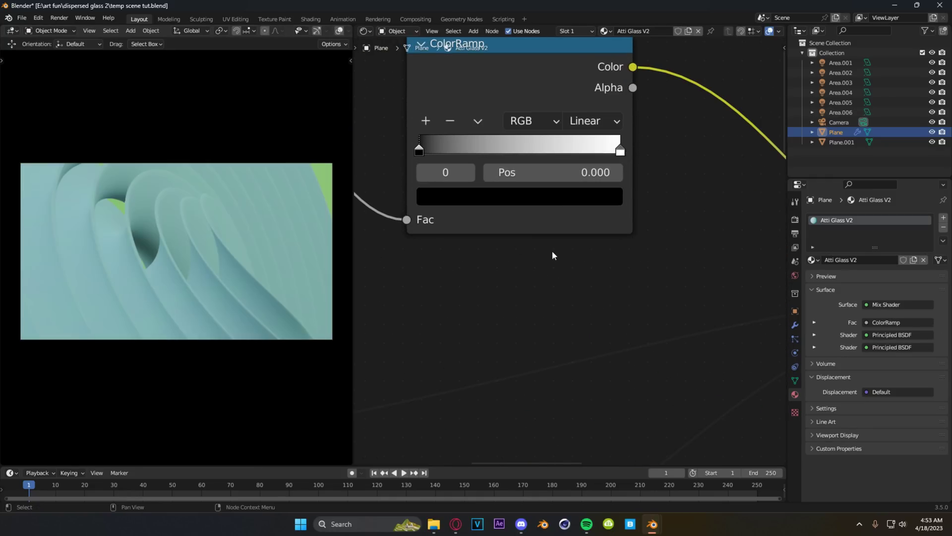
middle_click_drag(548, 251, 570, 325)
scroll(578, 260, "up", 1)
left_click_drag(671, 222, 533, 220)
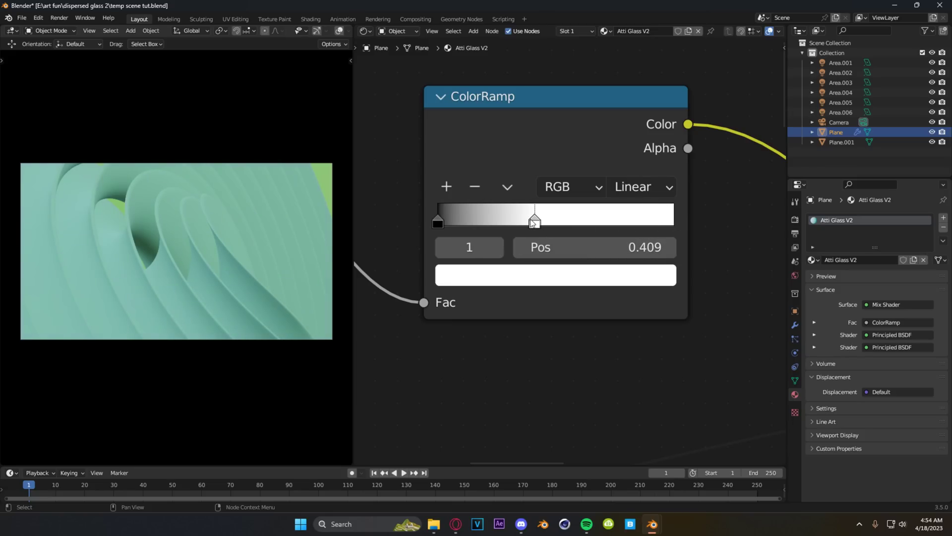
left_click_drag(437, 221, 548, 220)
Increase the Noise Texture's Scale to 58.700.
scroll(550, 327, "down", 2)
middle_click_drag(550, 334, 784, 343)
scroll(484, 218, "up", 2)
left_click_drag(484, 217, 541, 217)
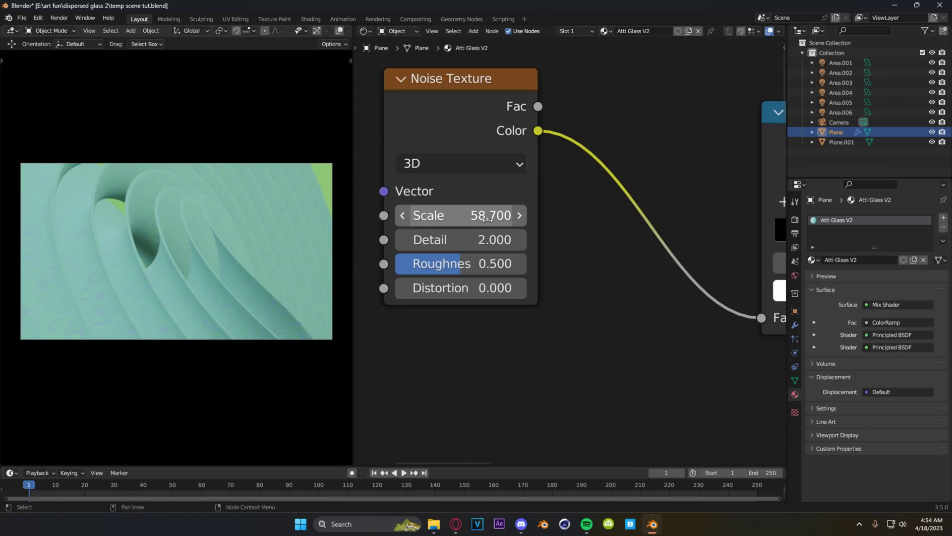
Add a Bump node before the Principled BSDFs and connect the ColorRamp's Color to its Height input.
scroll(516, 269, "down", 4)
scroll(516, 270, "down", 4)
key("Home")
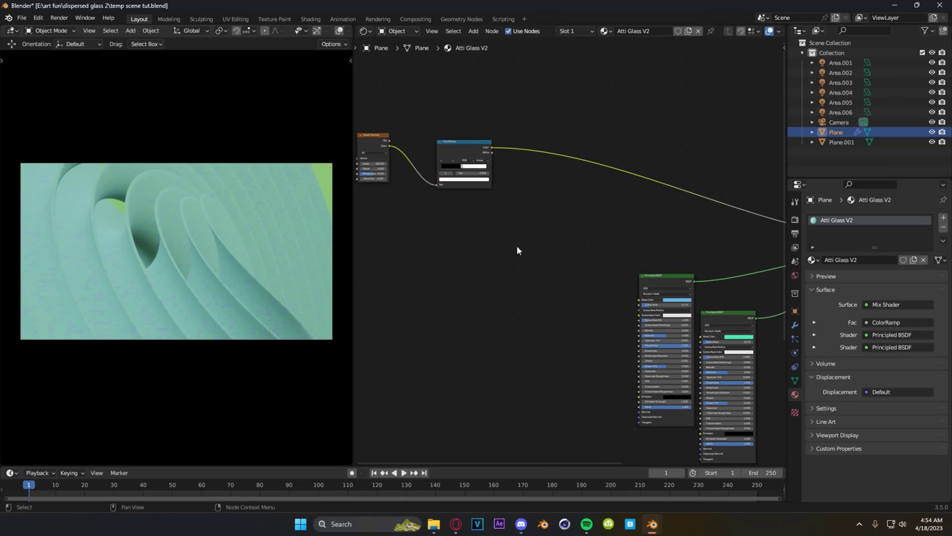
left_click_drag(360, 117, 458, 250)
key("shift+a")
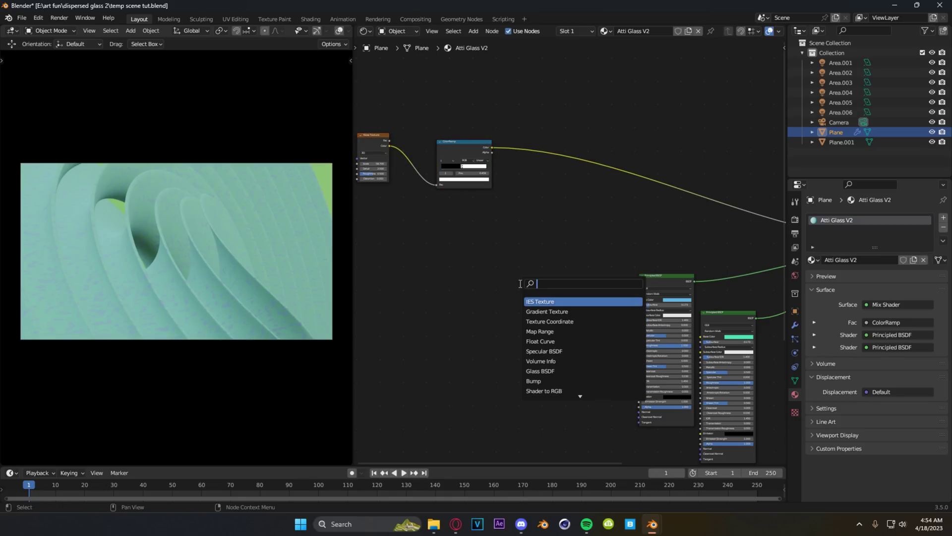
type("bump")
key("Return")
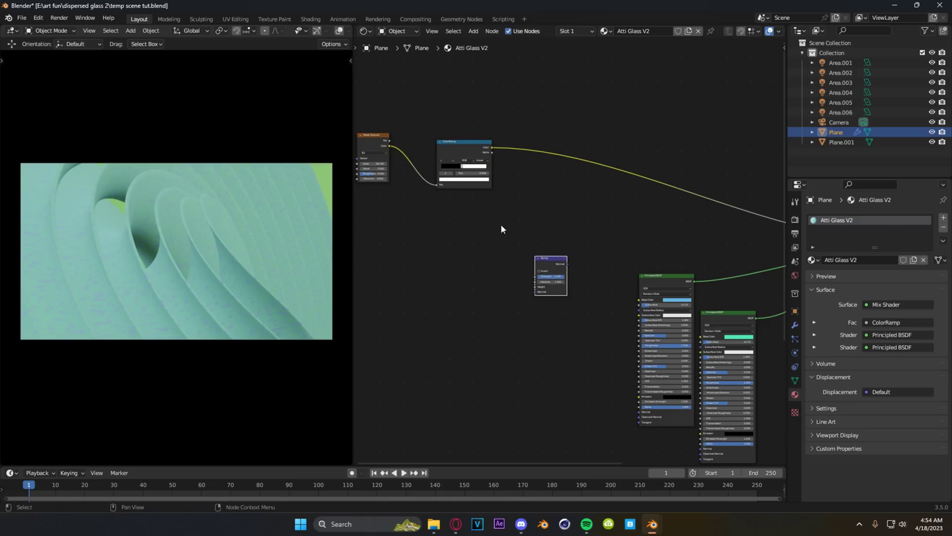
left_click_drag(493, 147, 536, 289)
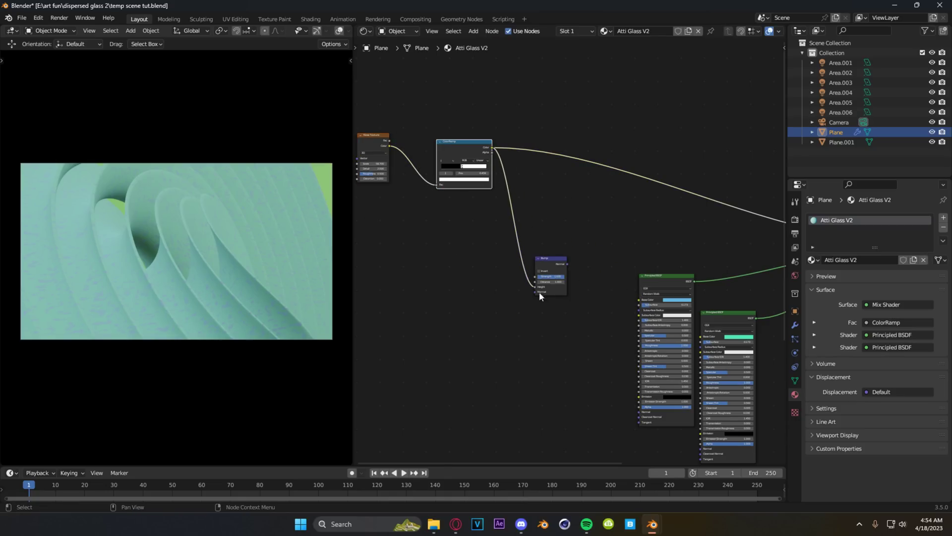
Connect the Bump node's Normal output to the Normal inputs of both Principled BSDFs.
scroll(554, 310, "up", 2)
middle_click_drag(554, 311, 504, 215)
left_click_drag(481, 128, 586, 347)
left_click_drag(481, 126, 677, 396)
left_click_drag(677, 396, 677, 398)
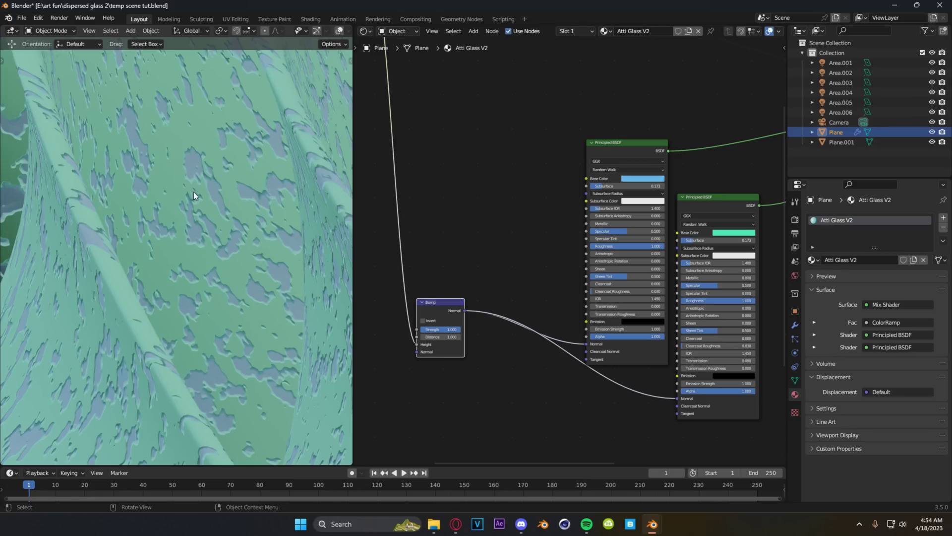
Examine the two-colour bumpy noise pattern on the twisted shape alongside the Noise Texture and ColorRamp nodes driving it.
scroll(423, 202, "down", 7)
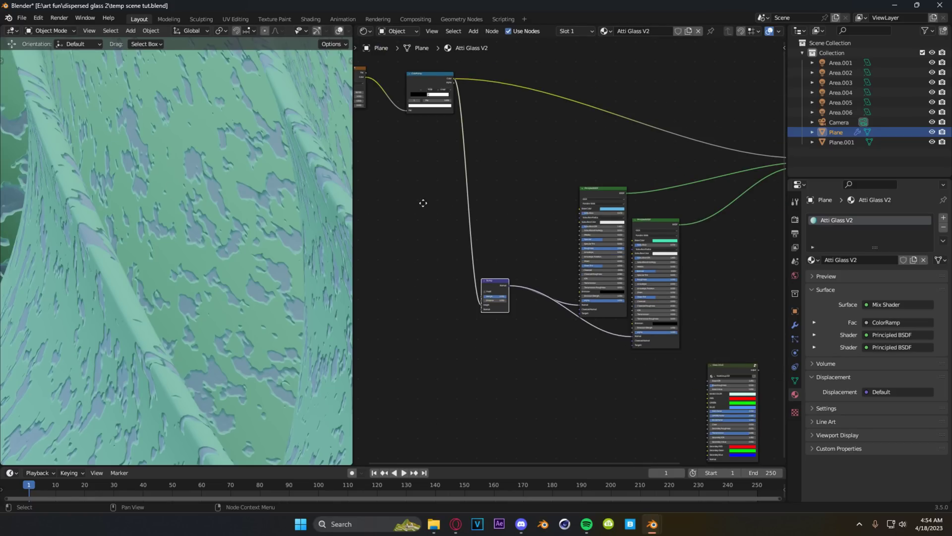
middle_click_drag(423, 202, 527, 284)
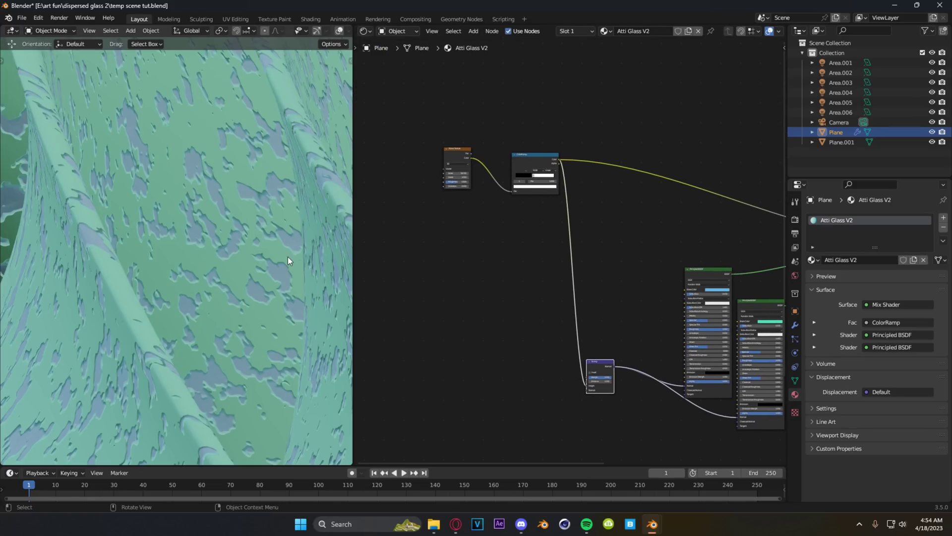
middle_click_drag(477, 253, 566, 276)
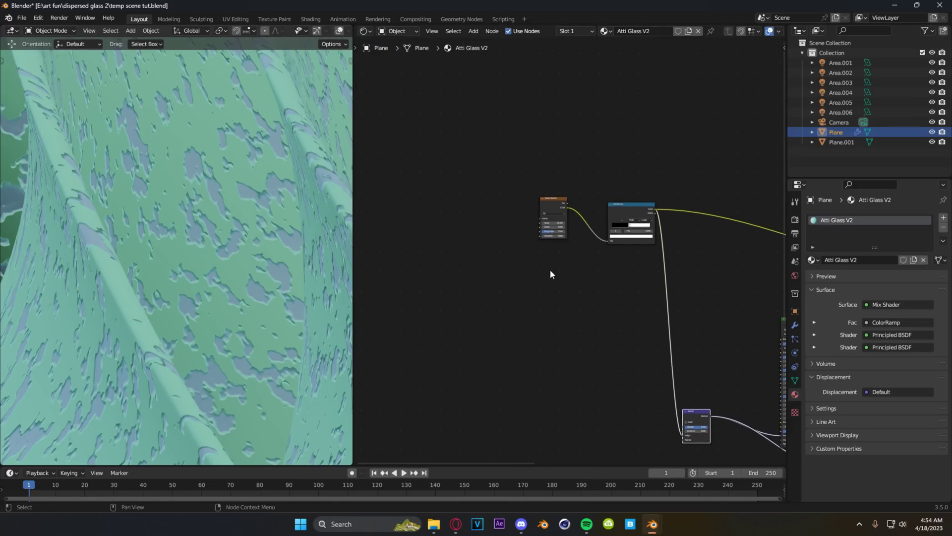
scroll(561, 255, "up", 1)
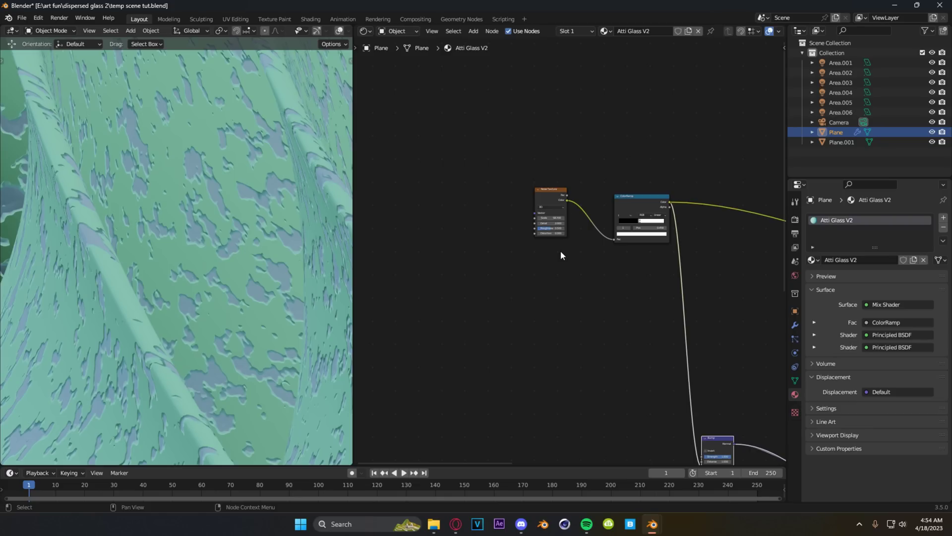
scroll(167, 246, "down", 8)
scroll(165, 244, "up", 3)
scroll(585, 228, "up", 1)
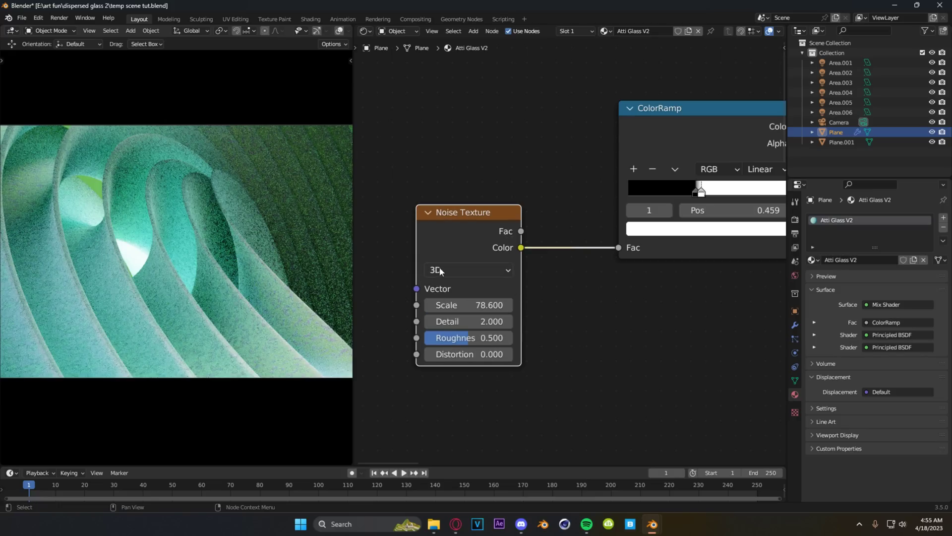
scroll(566, 334, "down", 1)
scroll(95, 283, "down", 1)
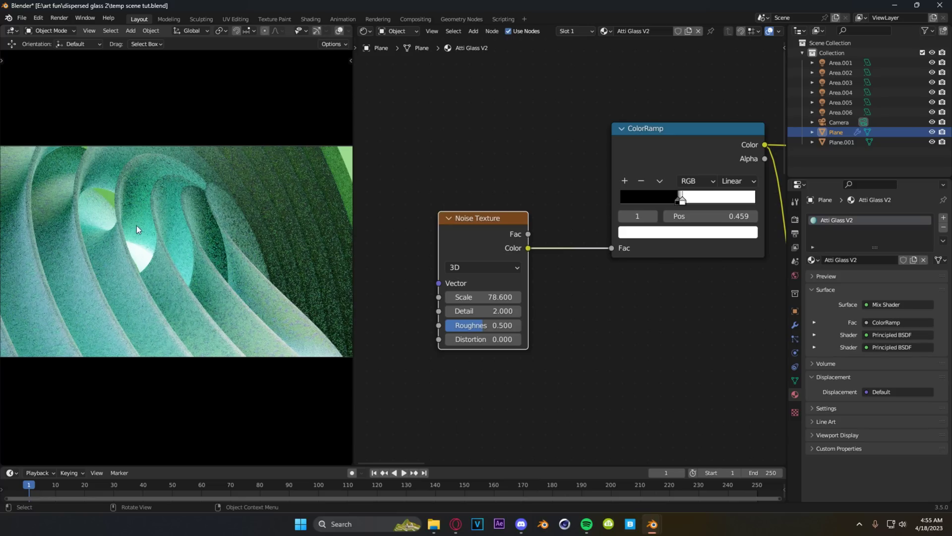
Duplicate the Mix Shader that blends the two Principled BSDFs and place the copy before the Material Output.
scroll(570, 317, "down", 10)
middle_click_drag(569, 318, 248, 188)
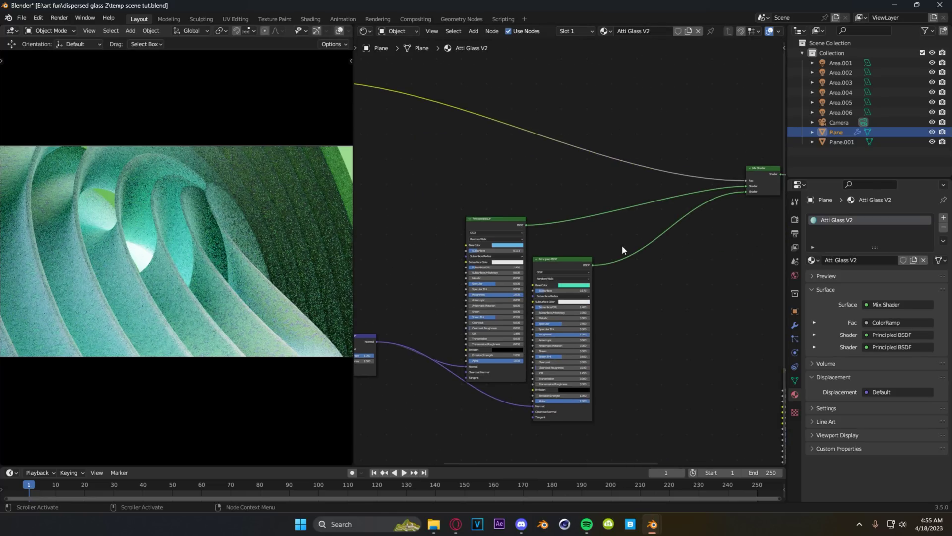
middle_click_drag(681, 246, 553, 254)
scroll(558, 253, "down", 4)
middle_click_drag(615, 258, 504, 215)
left_click_drag(542, 300, 536, 297)
left_click(510, 165)
key("shift+d")
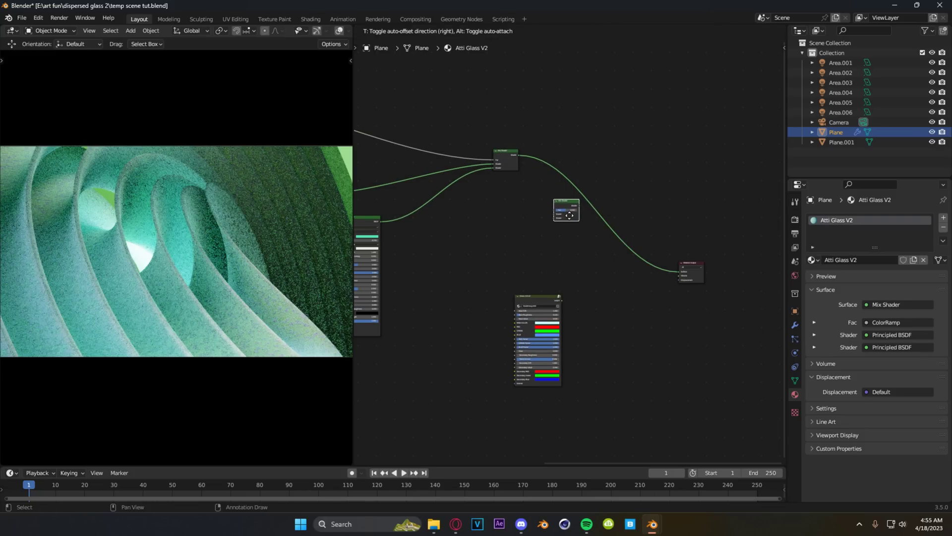
left_click(570, 214)
Connect the original Mix Shader and the Glass 2.0 v3 output to the two Shader inputs of the duplicated Mix Shader.
left_click_drag(518, 155, 554, 213)
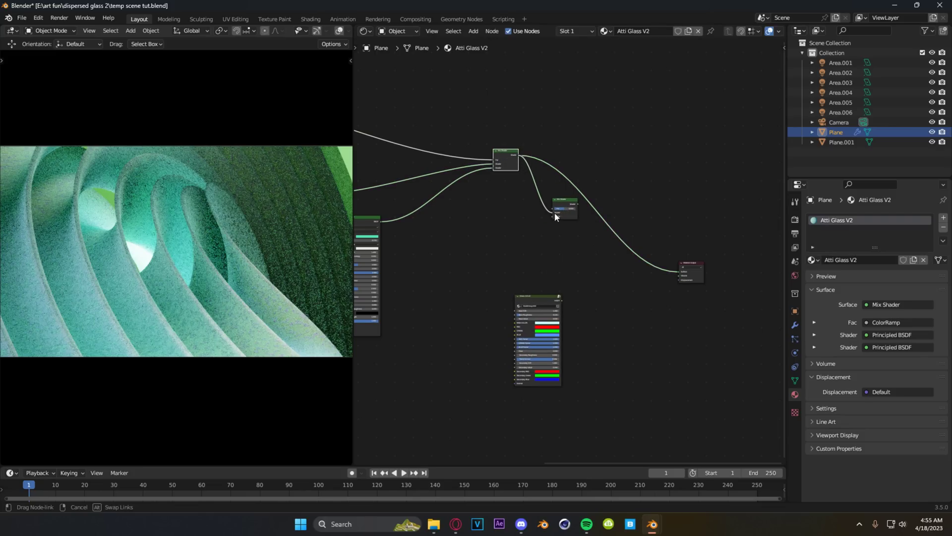
left_click(560, 298)
left_click_drag(562, 299, 550, 224)
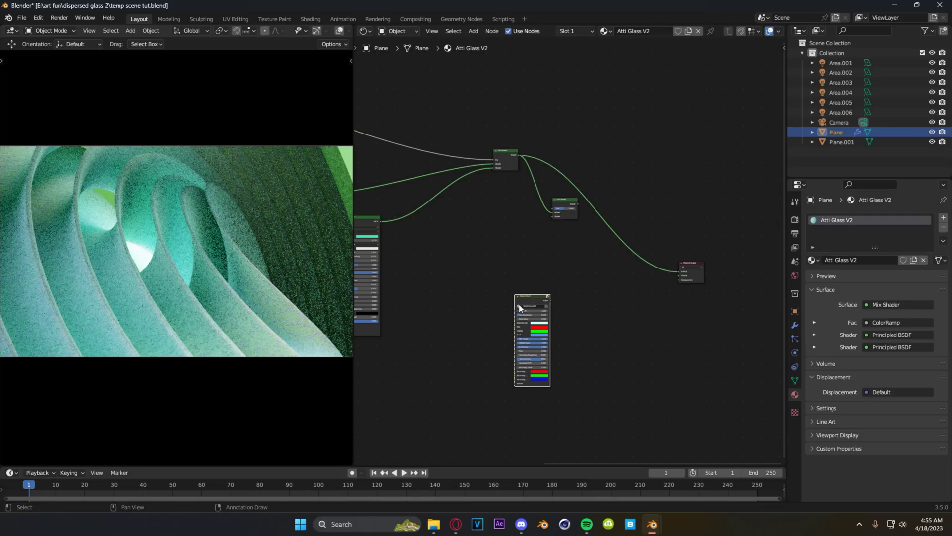
Drive the new Mix Shader's Fac with a second Noise Texture at Scale 2.100 feeding a second ColorRamp.
left_click_drag(521, 301, 473, 273)
scroll(495, 288, "up", 7)
left_click_drag(454, 304, 541, 192)
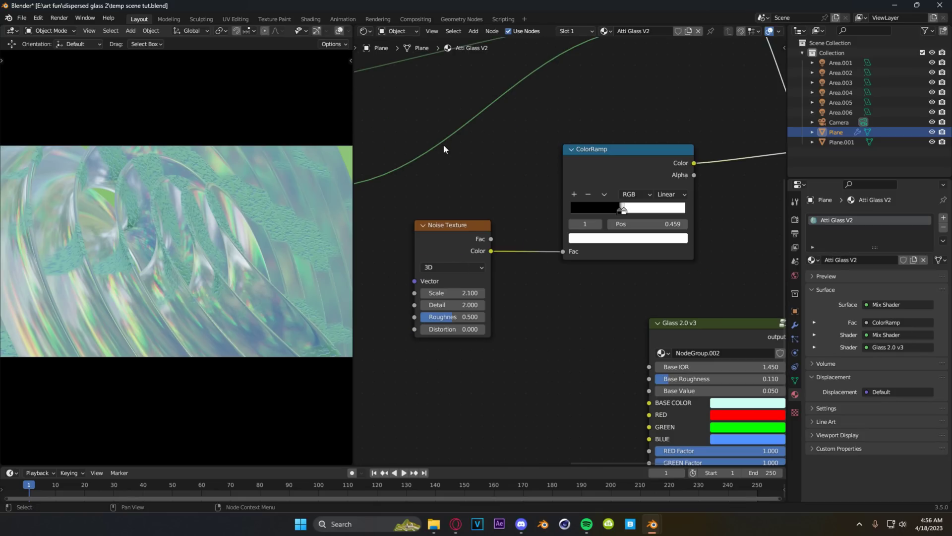
left_click_drag(439, 180, 461, 405)
left_click_drag(599, 113, 612, 233)
Lower the second Noise Texture's Scale to 0.800 and switch the camera viewport to rendered shading.
scroll(663, 228, "up", 1)
middle_click_drag(663, 228, 438, 312)
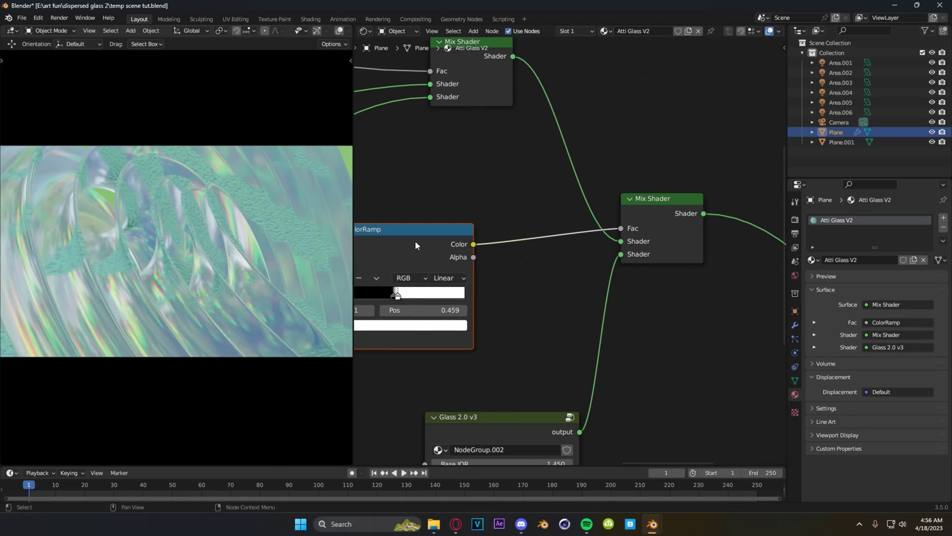
scroll(635, 230, "down", 5)
middle_click_drag(653, 329, 539, 174)
scroll(580, 243, "down", 6)
middle_click_drag(517, 252, 744, 288)
scroll(573, 286, "up", 5)
scroll(572, 287, "up", 4)
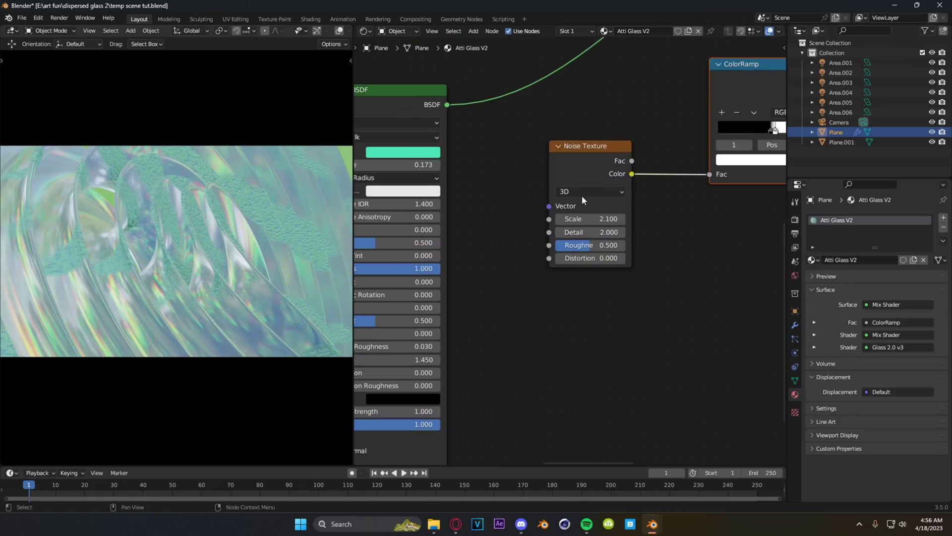
mouse_move(585, 249)
left_mouse_down()
mouse_move(536, 249)
mouse_move(563, 249)
left_mouse_up()
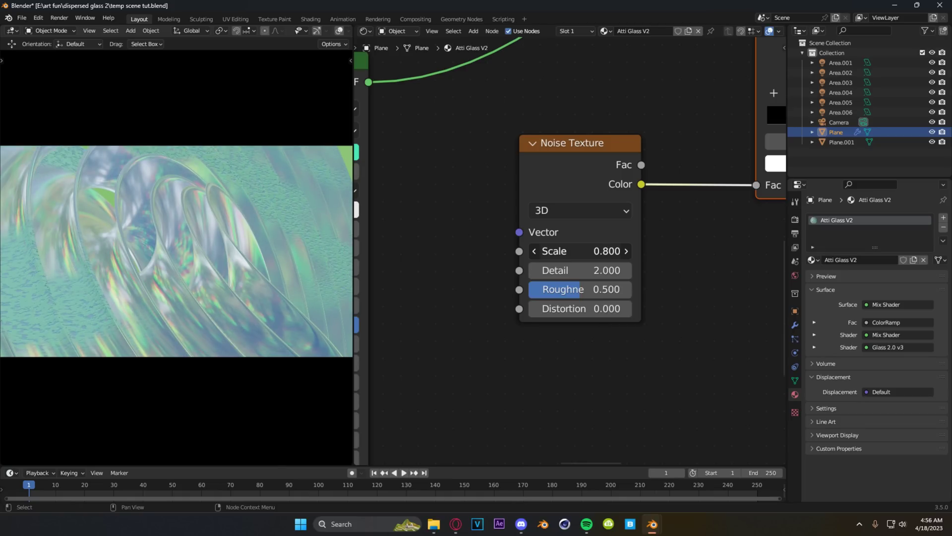
key("z")
left_click(195, 221)
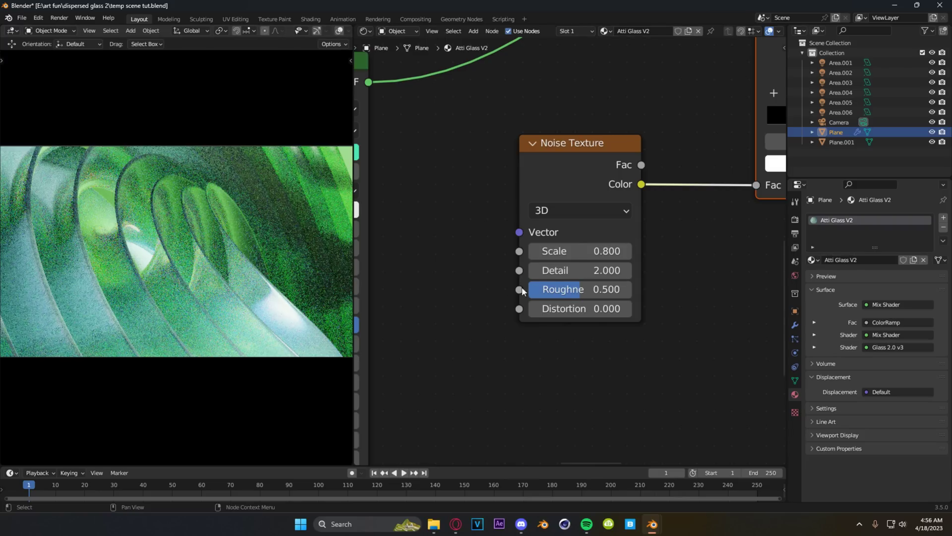
Select the first Noise Texture, its ColorRamp, the Bump and both Principled BSDFs and move them as a group.
scroll(461, 285, "up", 1)
scroll(457, 283, "down", 6)
scroll(487, 291, "down", 3)
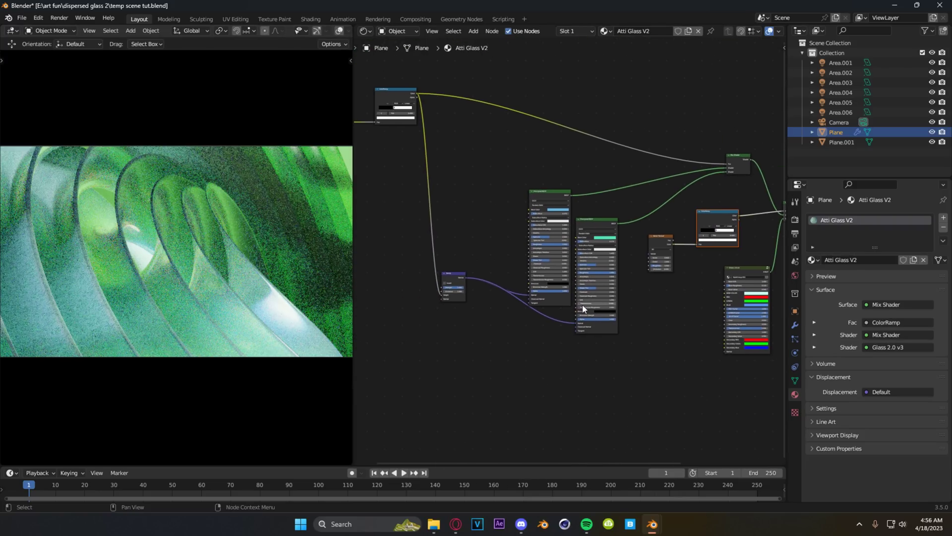
left_click_drag(404, 129, 604, 352)
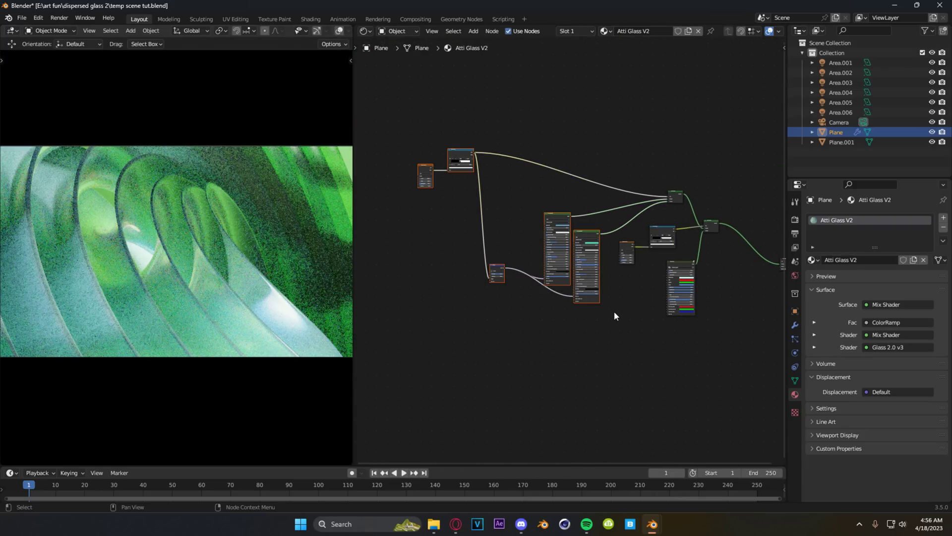
key("g")
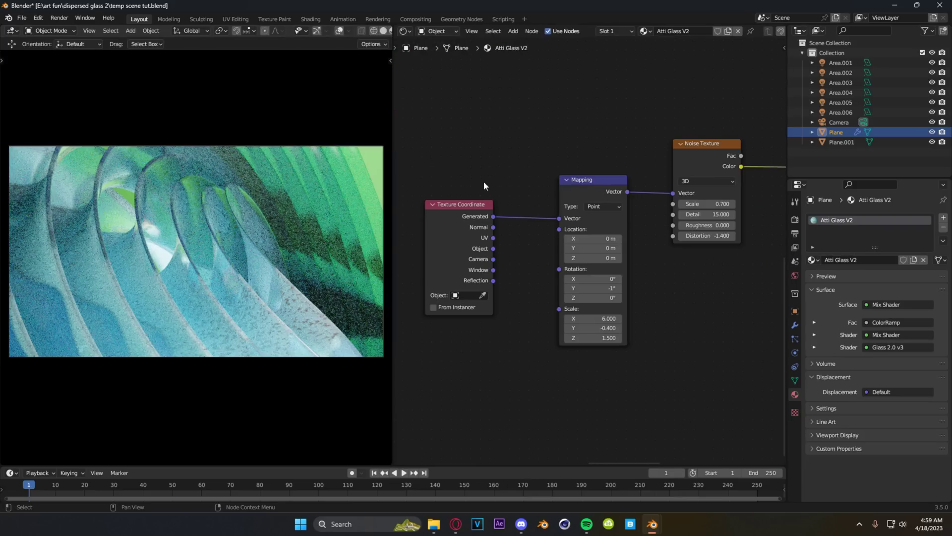
Examine the Texture Coordinate, Mapping and Noise Texture chain and the Base Colors of both Principled BSDFs.
left_click_drag(452, 139, 690, 383)
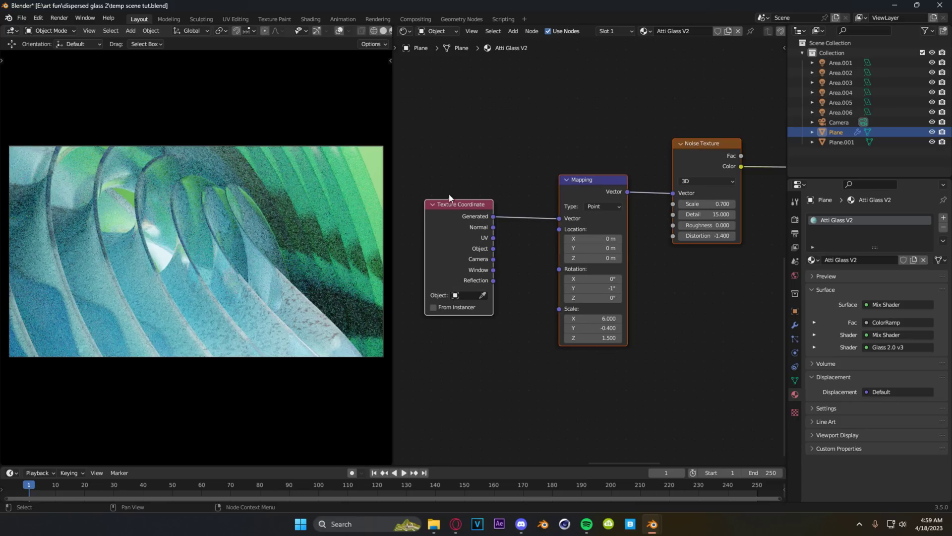
scroll(730, 347, "down", 3)
scroll(701, 331, "down", 5)
middle_click_drag(556, 253, 622, 374)
scroll(566, 331, "up", 9)
middle_click_drag(513, 326, 655, 279)
scroll(615, 248, "up", 2)
left_click(484, 114)
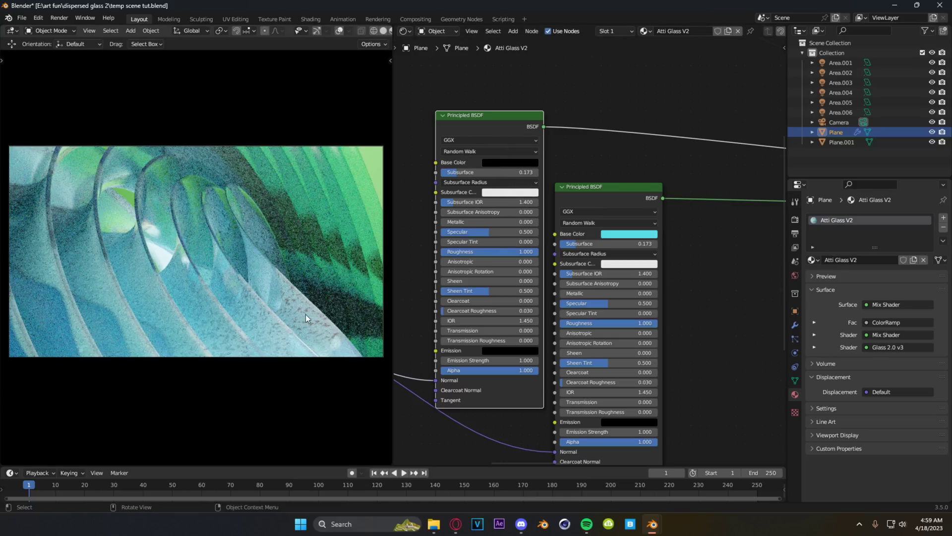
middle_click_drag(605, 201, 569, 136)
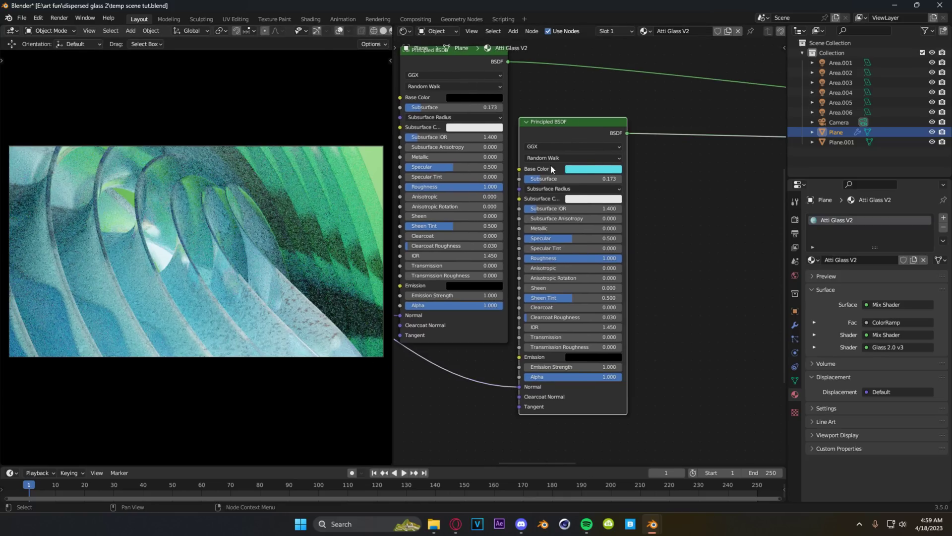
scroll(655, 251, "down", 4)
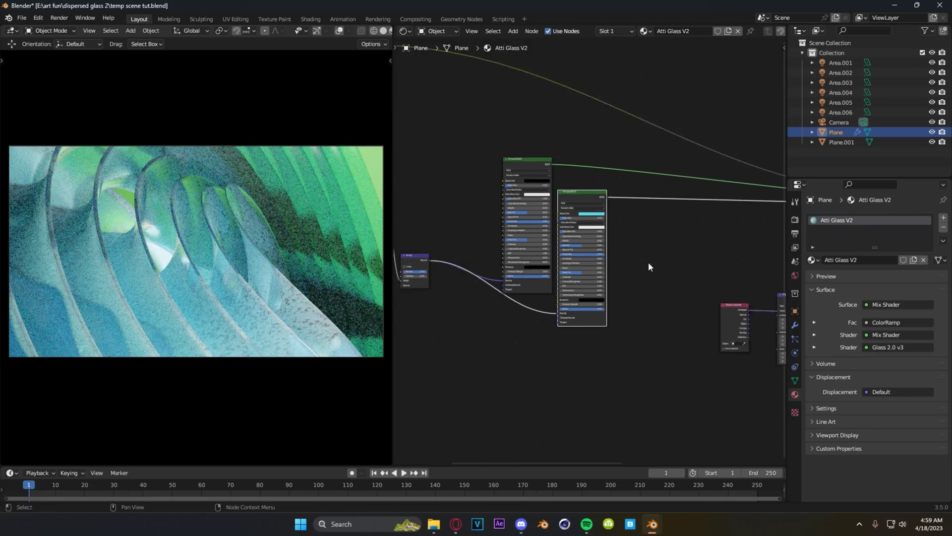
Examine the Glass 2.0 v3 node's colour inputs, especially GREEN, against the rendered view.
scroll(649, 263, "down", 4)
middle_click_drag(724, 275, 520, 216)
scroll(640, 288, "up", 12)
middle_click_drag(663, 281, 523, 258)
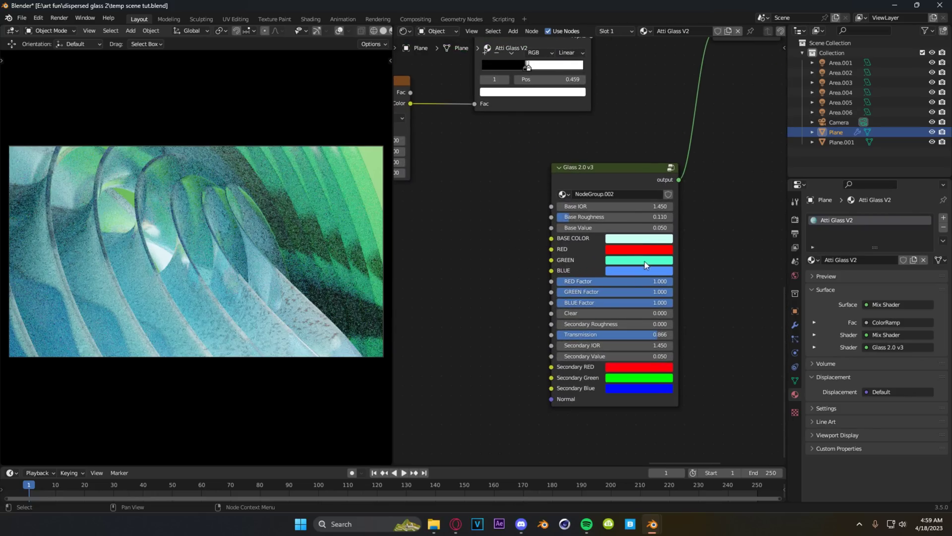
left_click(620, 260)
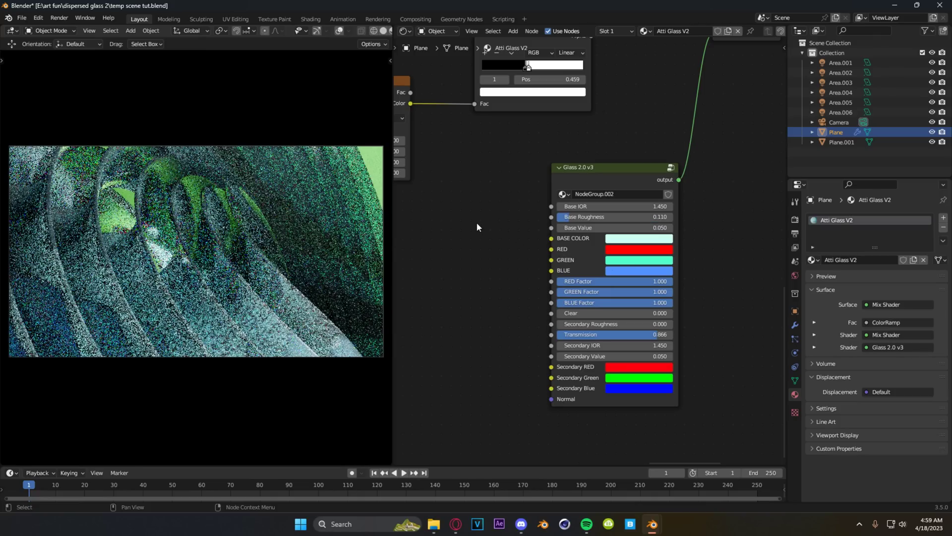
scroll(476, 223, "down", 2)
scroll(476, 223, "up", 1)
middle_click_drag(476, 223, 499, 267)
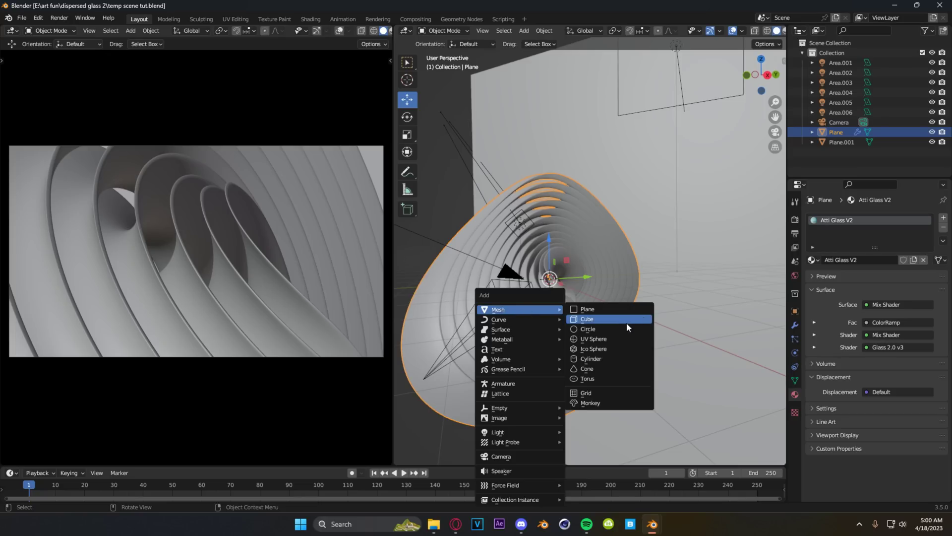
Add a cube, scale it to about 0.284 and move it among the layers at about X 0.77 m, Y -0.48 m.
left_click(627, 322)
scroll(557, 289, "up", 5)
middle_click_drag(546, 339, 530, 391)
key("s")
left_click(675, 307)
left_click_drag(693, 276, 654, 278)
middle_click_drag(653, 279, 602, 313)
key("g")
left_click(513, 314)
Enable Depth of Field on the camera and pick the cube as its Focus Object.
left_click(436, 339)
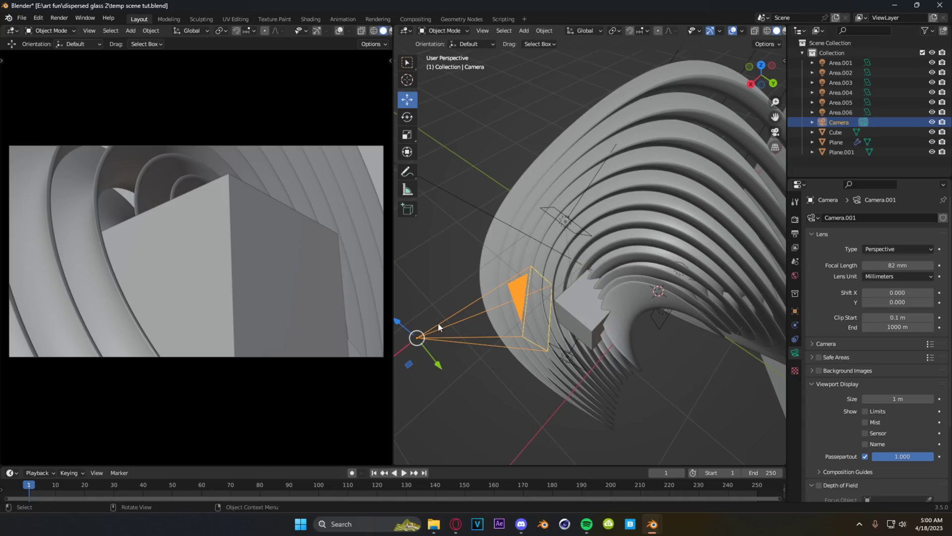
scroll(813, 389, "down", 2)
left_click(819, 390)
middle_click_drag(607, 359, 623, 320)
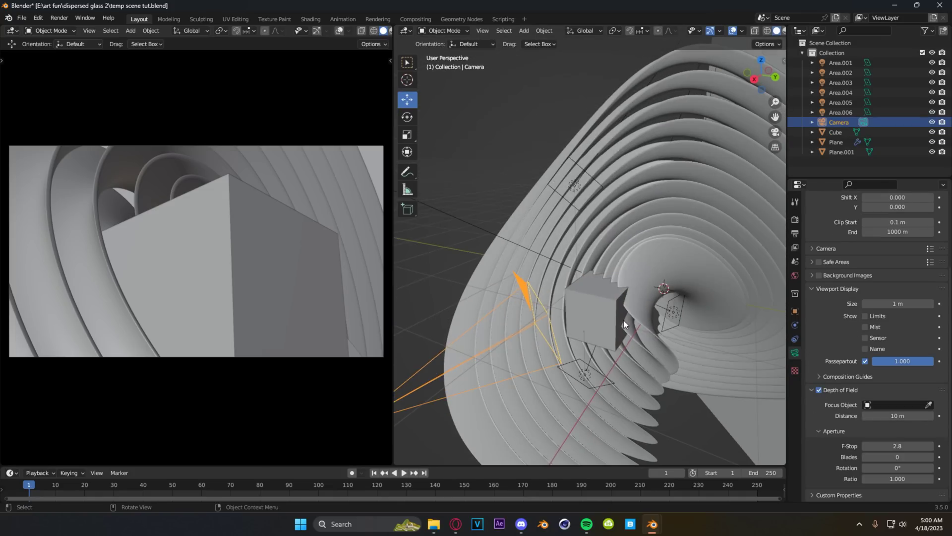
scroll(623, 320, "up", 3)
left_click(927, 405)
left_click(612, 325)
Set the cube's viewport Display As option to Wire.
left_click(606, 336)
left_click(795, 311)
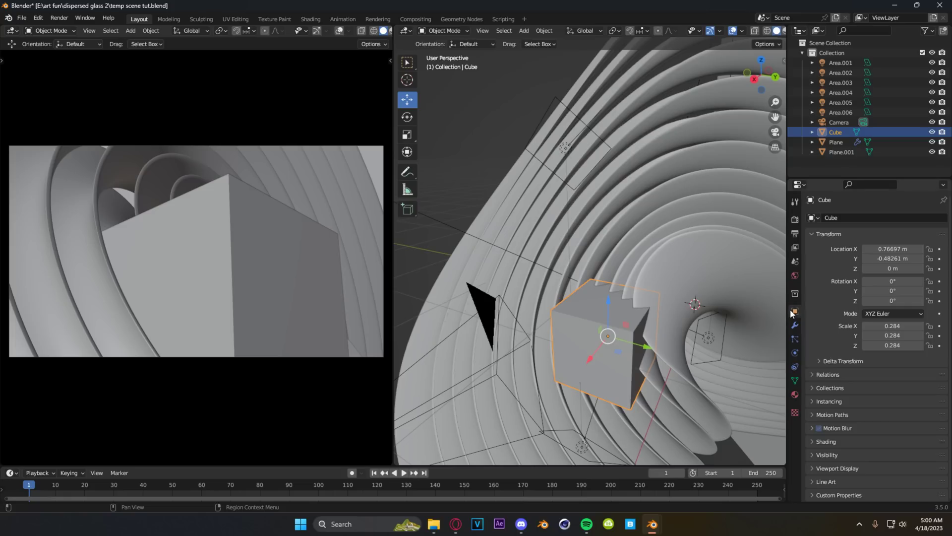
left_click(814, 469)
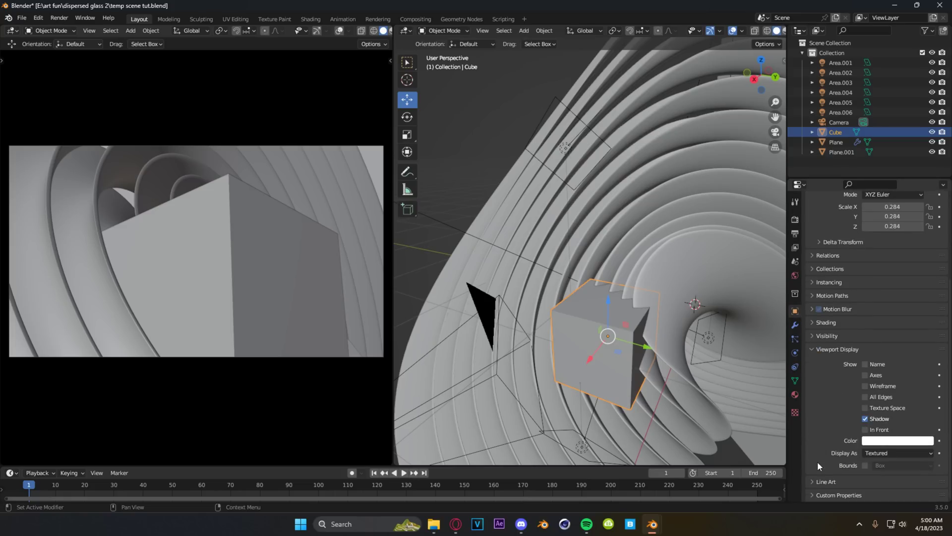
left_click(884, 454)
left_click(880, 431)
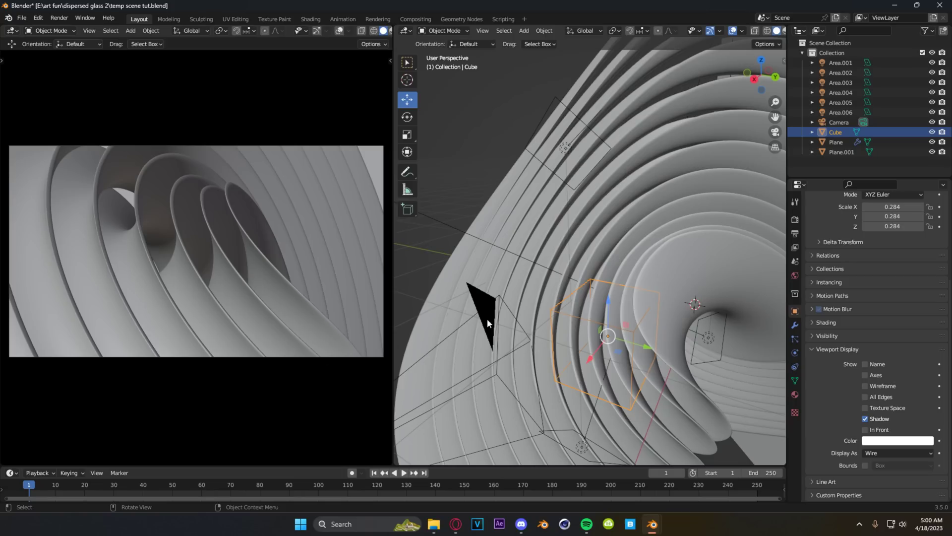
Switch the camera viewport to Material Preview and reposition the focus cube among the layers, checking the blur up close.
key("z")
left_click(182, 337)
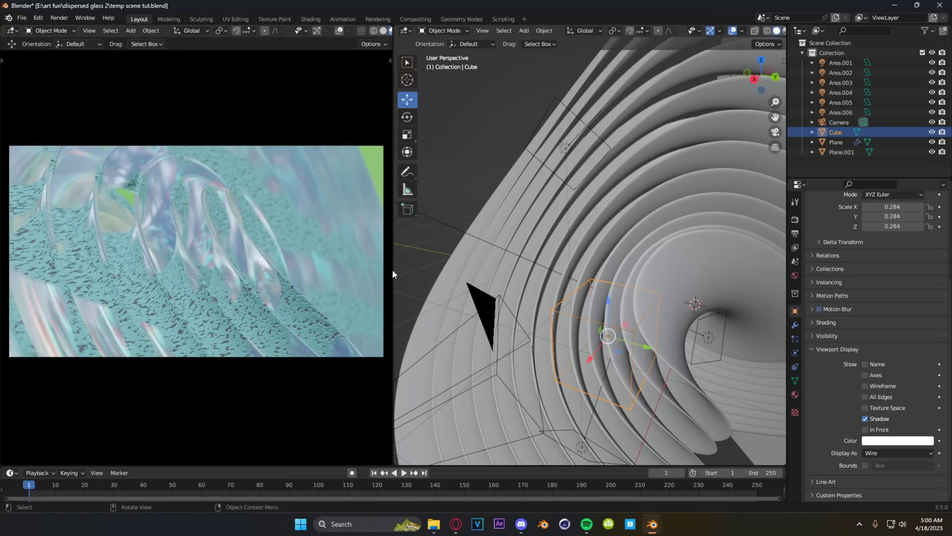
scroll(271, 282, "up", 3)
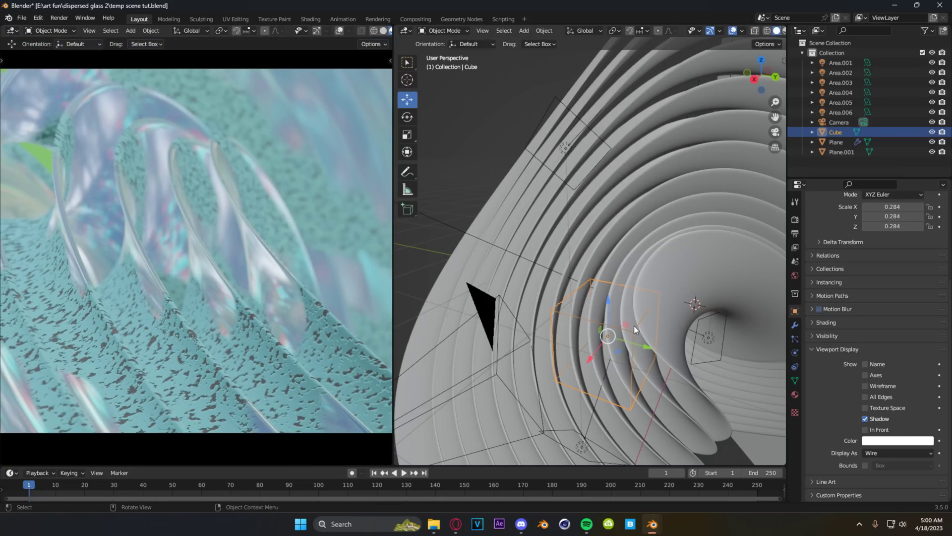
left_click_drag(647, 345, 614, 343)
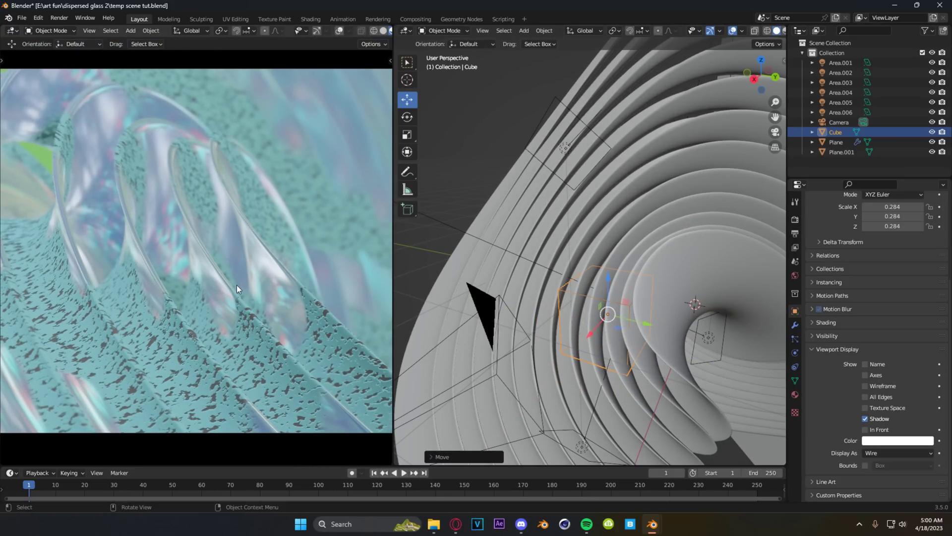
scroll(237, 284, "up", 4)
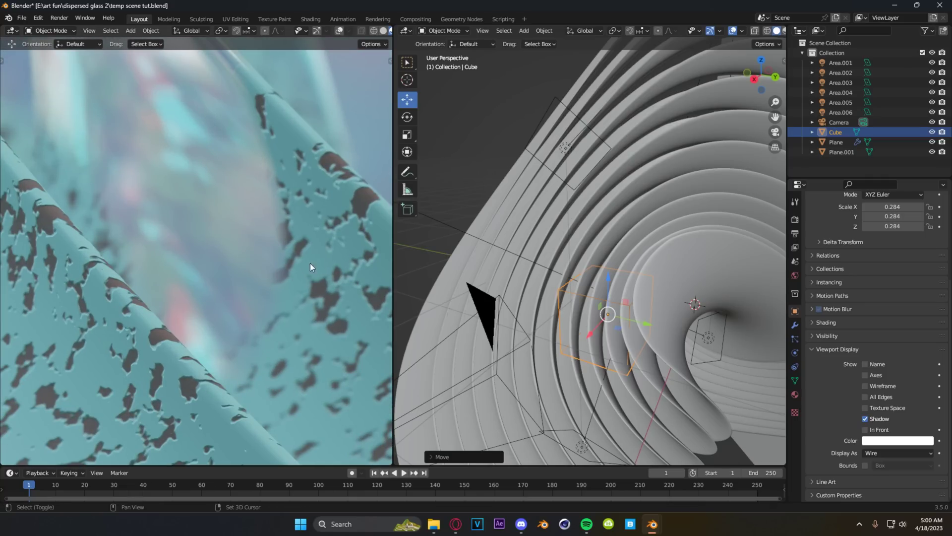
left_click_drag(643, 321, 591, 330)
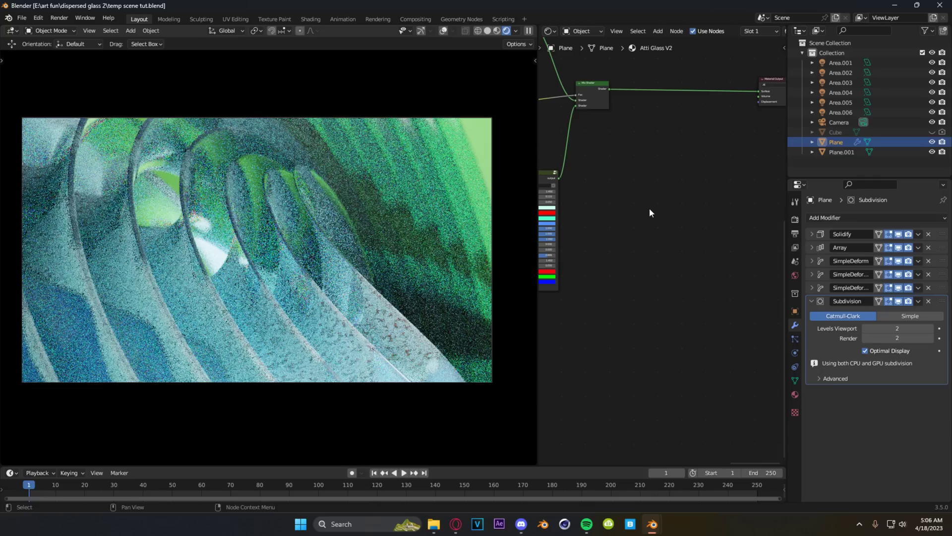